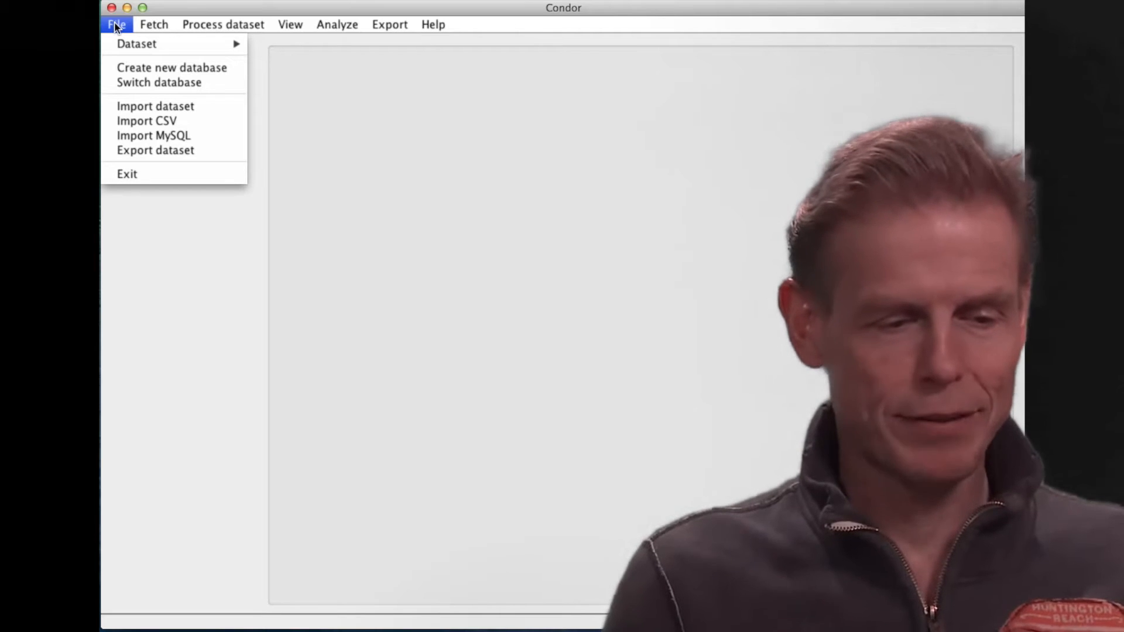
Create a new dataset named SwissFrancBlog2.
{"action": "mouse_move", "coordinate": [114, 45]}
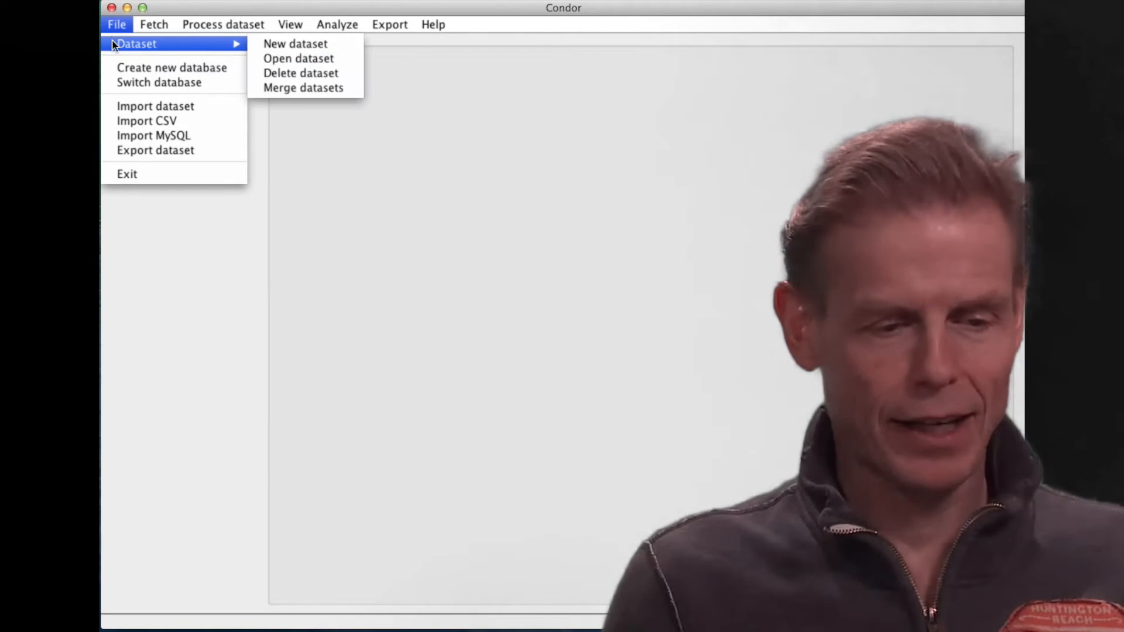
{"action": "left_click", "coordinate": [293, 45]}
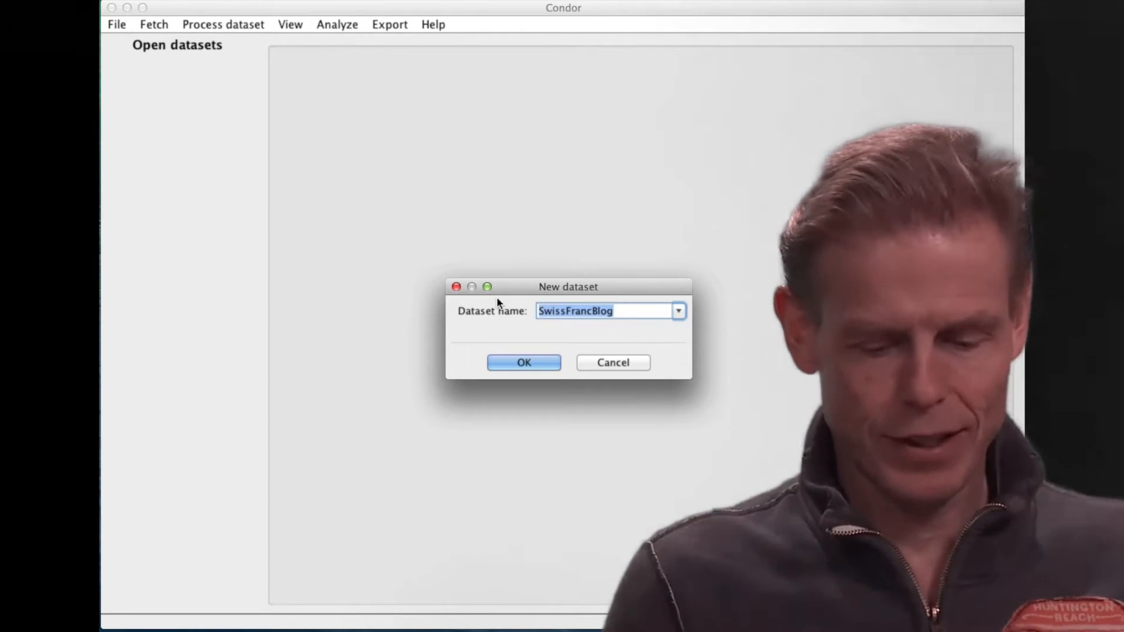
{"action": "key", "text": "shift+Right"}
{"action": "key", "text": "shift+Right"}
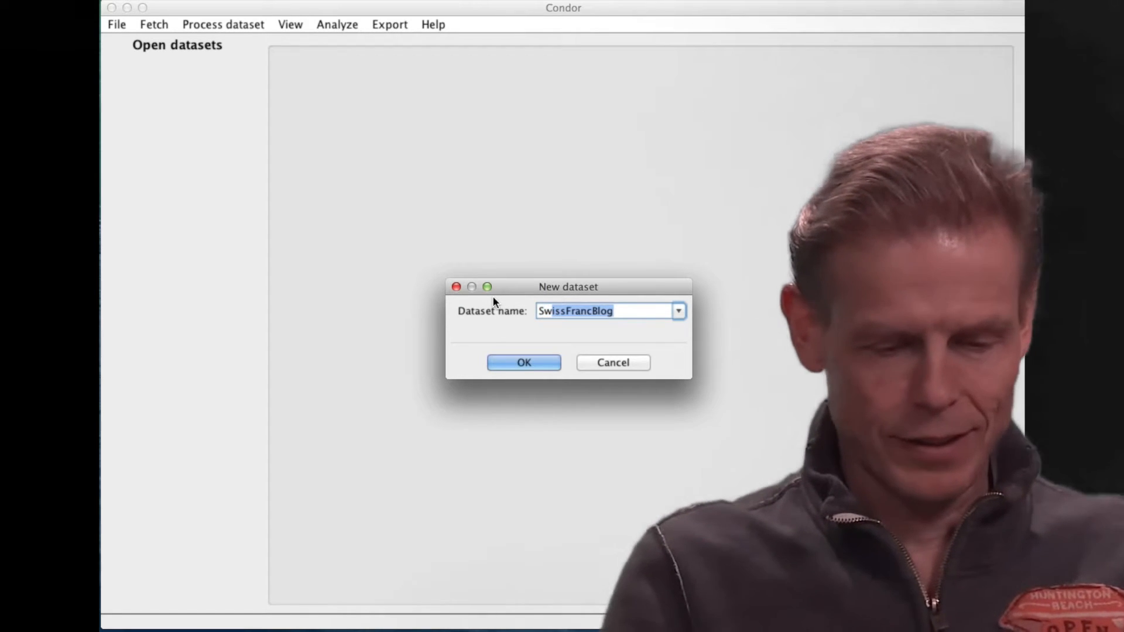
{"action": "key", "text": "shift+Right"}
{"action": "key", "text": "shift+Right"}
{"action": "key", "text": "shift+Right"}
{"action": "key", "text": "shift+Right"}
{"action": "key", "text": "shift+Right"}
{"action": "key", "text": "shift+Right"}
{"action": "key", "text": "shift+Right"}
{"action": "key", "text": "shift+Right"}
{"action": "key", "text": "shift+Right"}
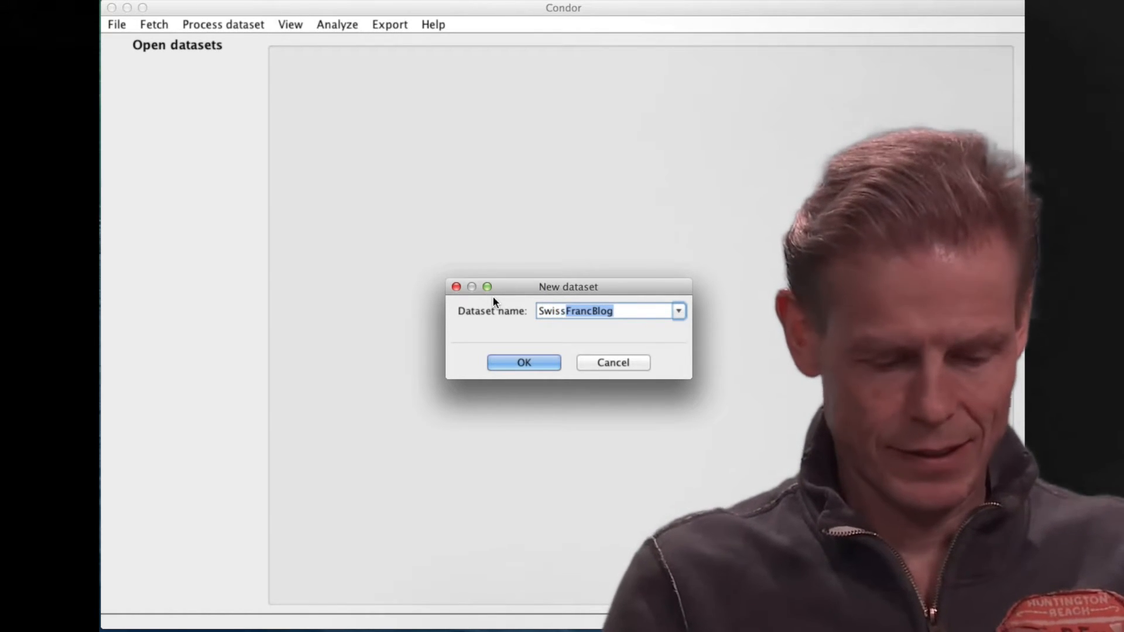
{"action": "key", "text": "shift+Right"}
{"action": "key", "text": "shift+Right"}
{"action": "key", "text": "shift+Right"}
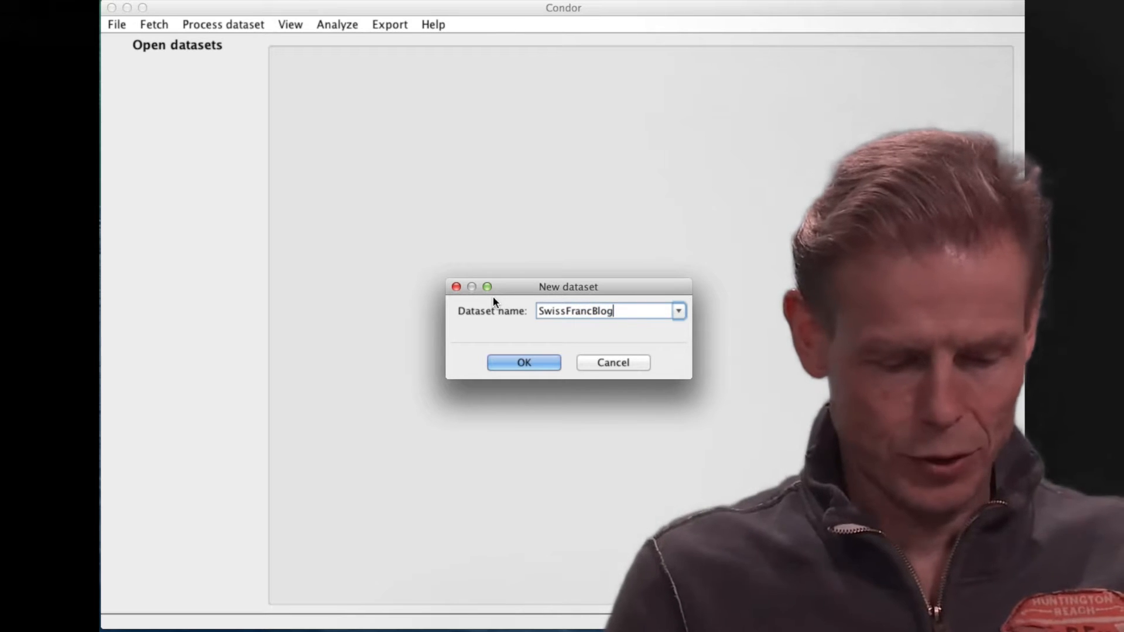
{"action": "type", "text": "2"}
{"action": "left_click", "coordinate": [539, 363]}
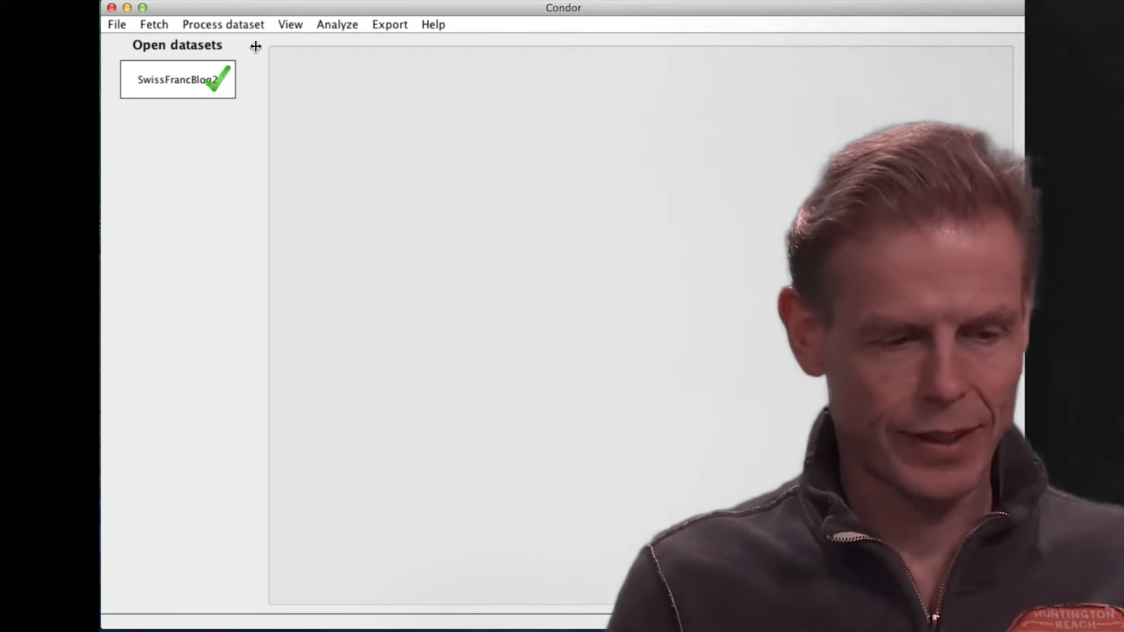
Start a web fetch for the SwissFrancBlog2 dataset and choose Google CSE as the fetcher API.
{"action": "left_click", "coordinate": [160, 29]}
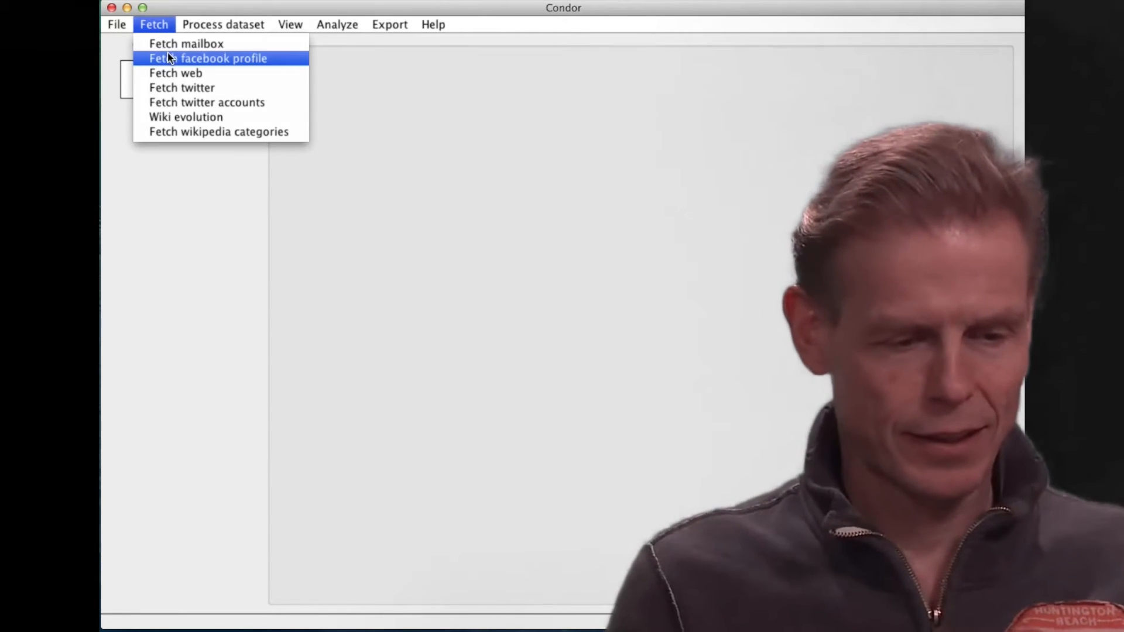
{"action": "left_click", "coordinate": [171, 75]}
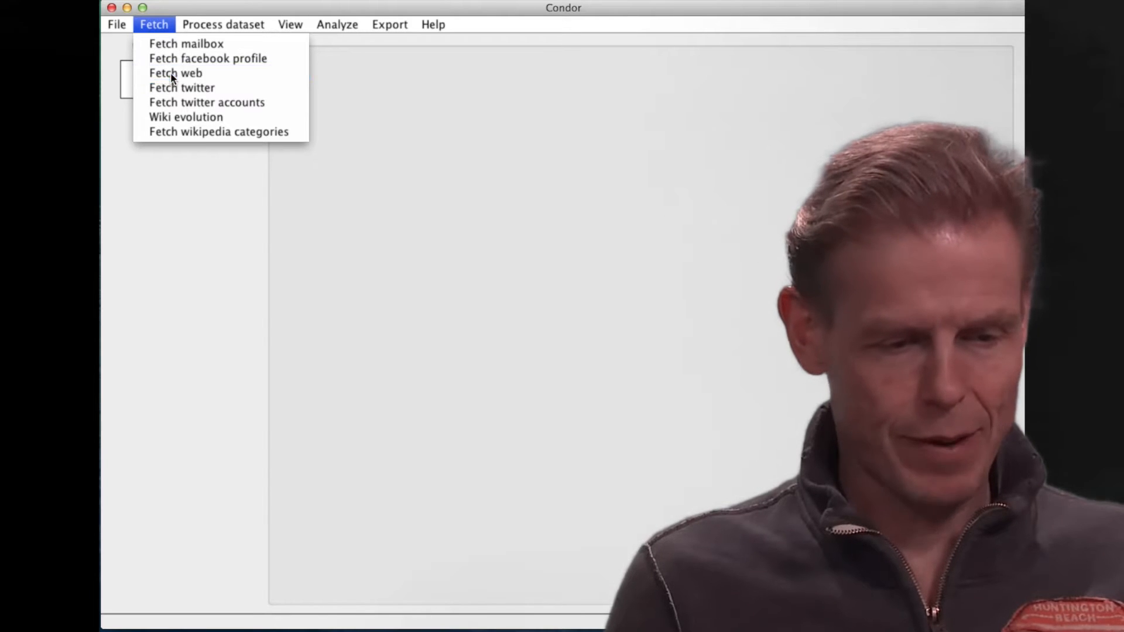
{"action": "left_click", "coordinate": [525, 418]}
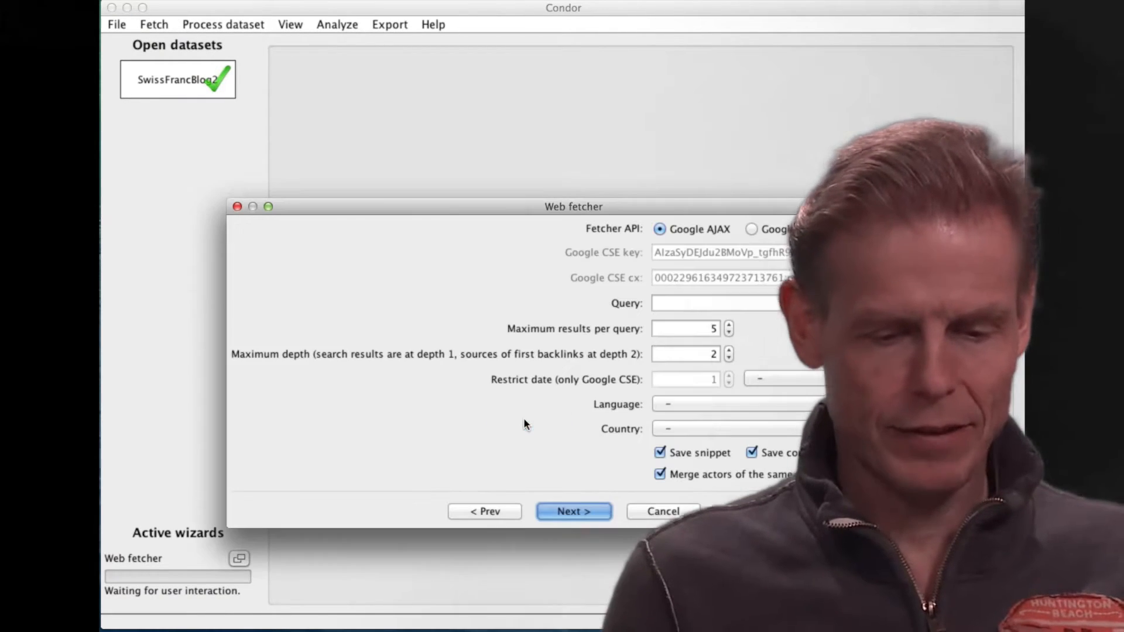
{"action": "left_click", "coordinate": [752, 228]}
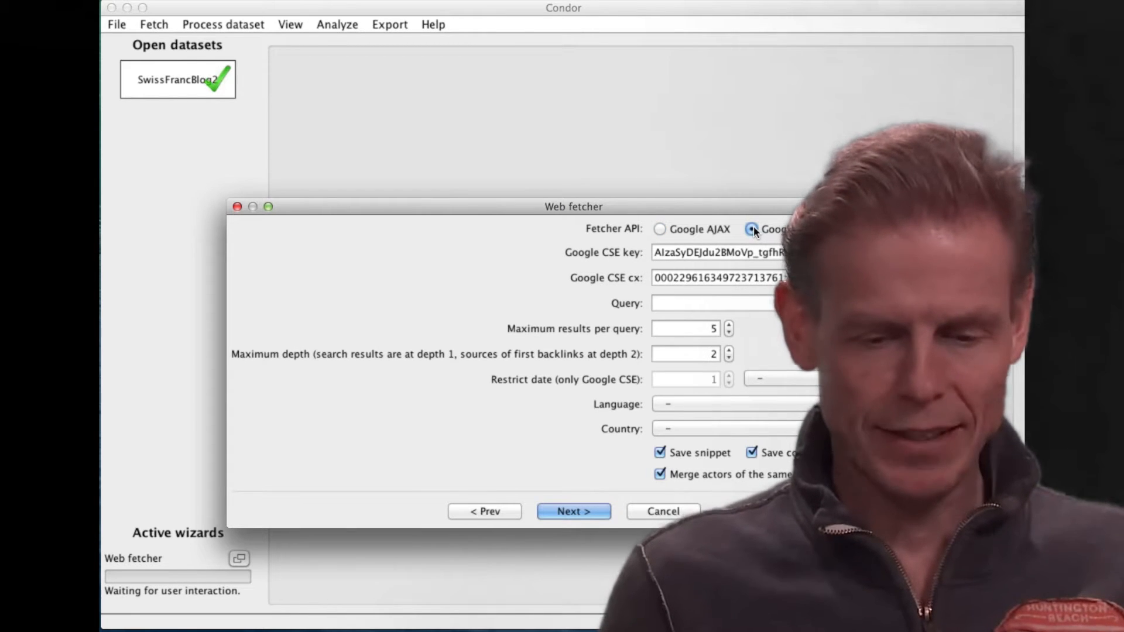
Enter "Swiss Franc" as the web fetcher's search query.
{"action": "left_click", "coordinate": [684, 305]}
{"action": "type", "text": "Sw"}
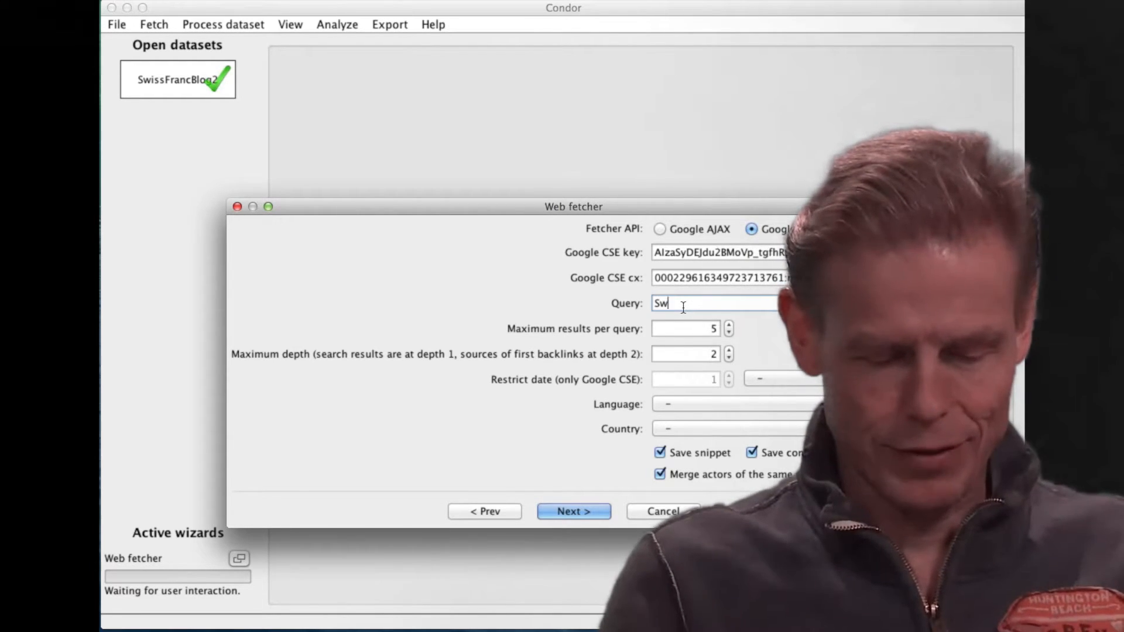
{"action": "type", "text": "iss Frna"}
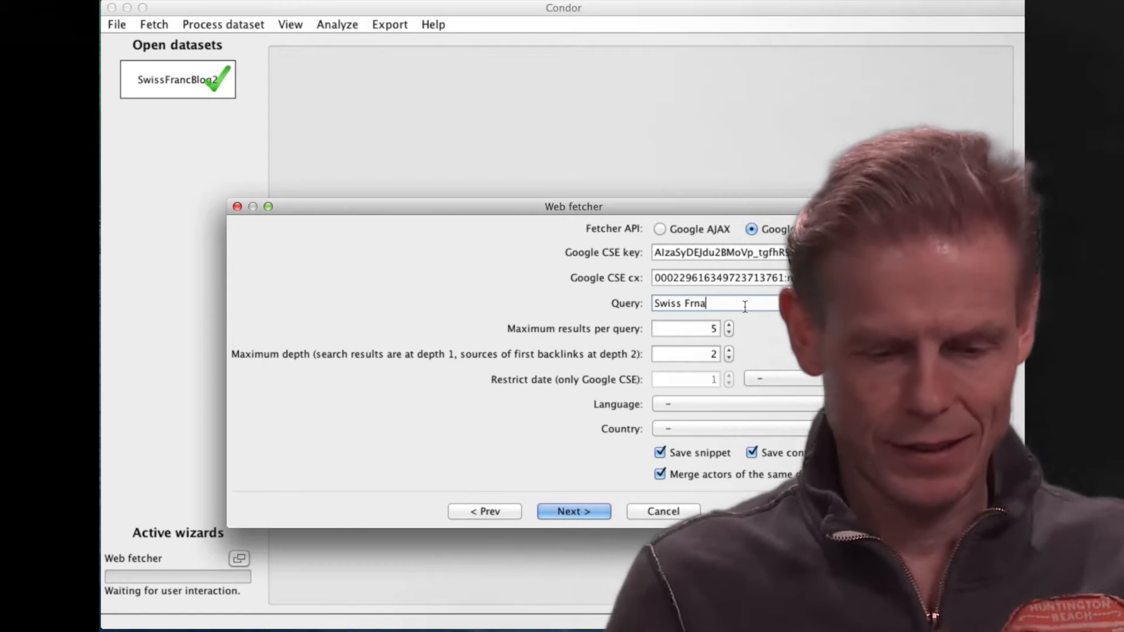
{"action": "key", "text": "BackSpace"}
{"action": "key", "text": "BackSpace"}
{"action": "type", "text": "anc"}
Set the maximum results per query to 20 and restrict the date range to 1 month.
{"action": "left_click_drag", "start_coordinate": [709, 329], "coordinate": [736, 327]}
{"action": "type", "text": "20"}
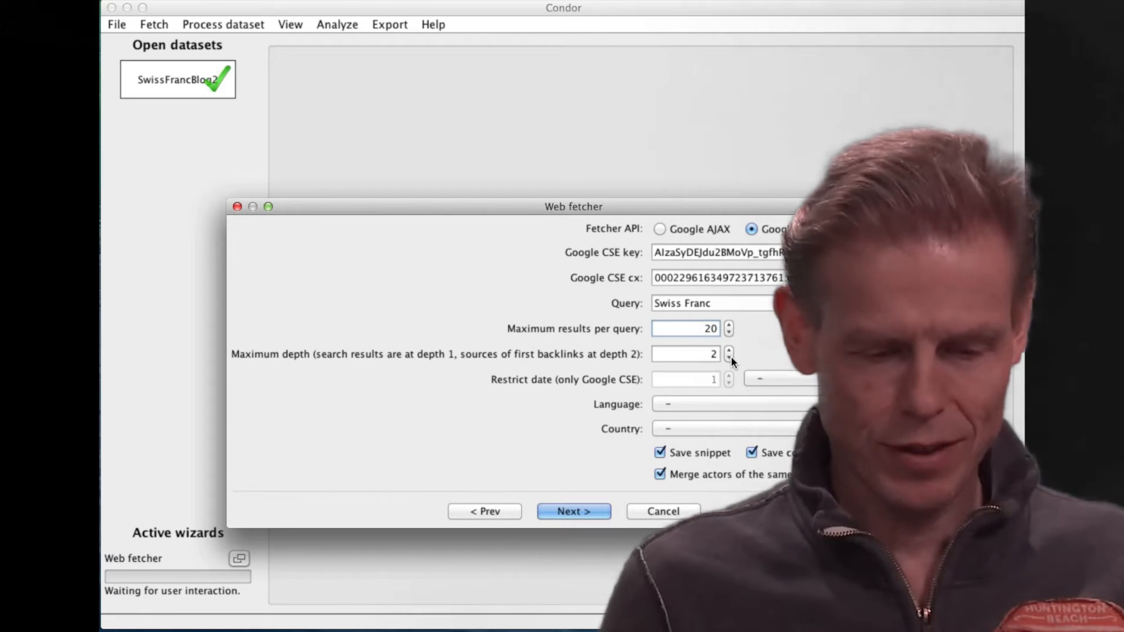
{"action": "left_click", "coordinate": [760, 379]}
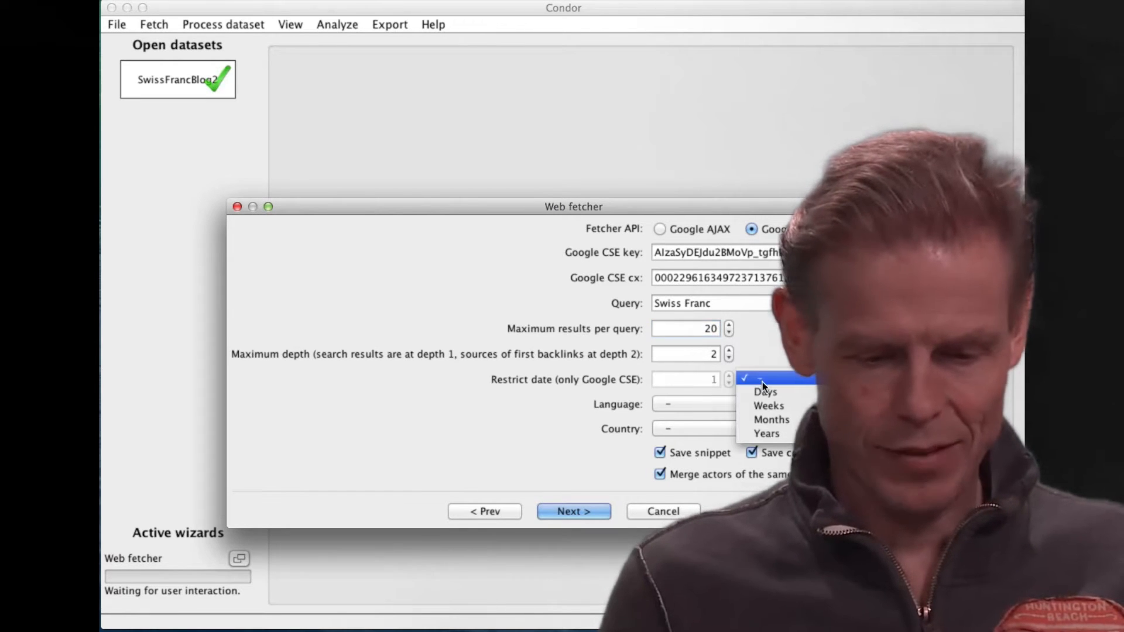
{"action": "left_click", "coordinate": [779, 419]}
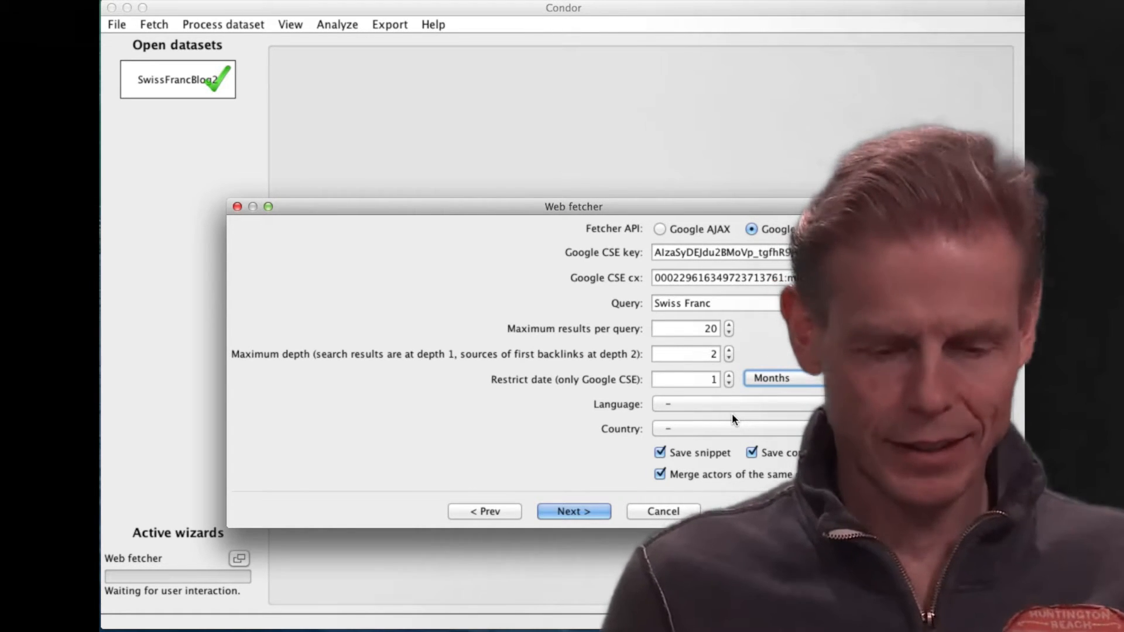
Turn off saving page content and run the fetch for all pages found by the query.
{"action": "left_click", "coordinate": [764, 452]}
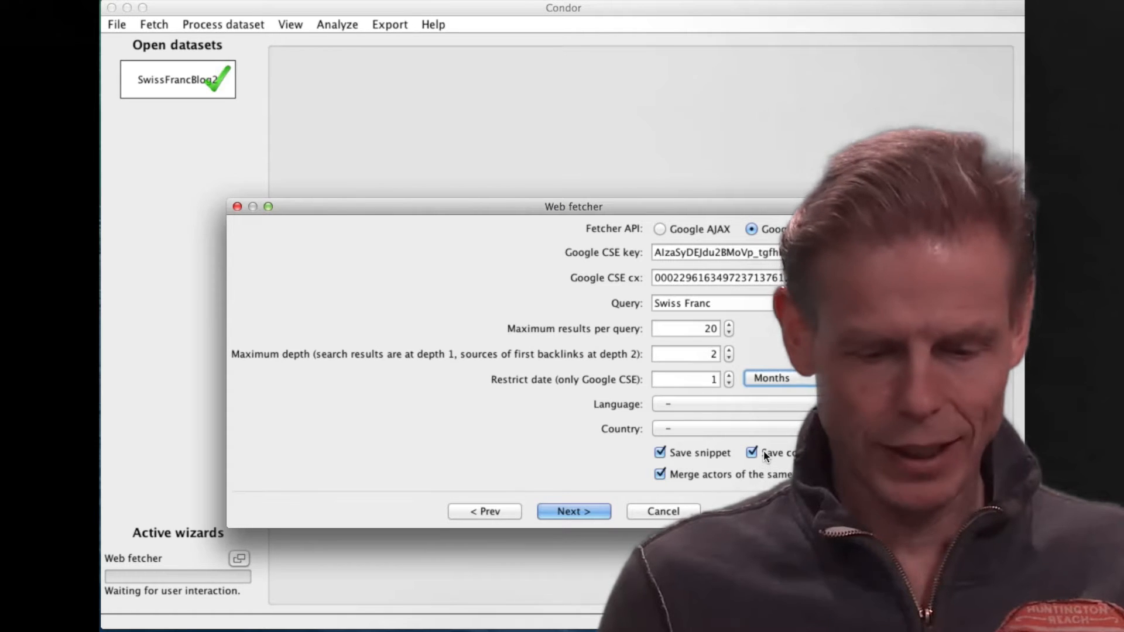
{"action": "left_click", "coordinate": [582, 513]}
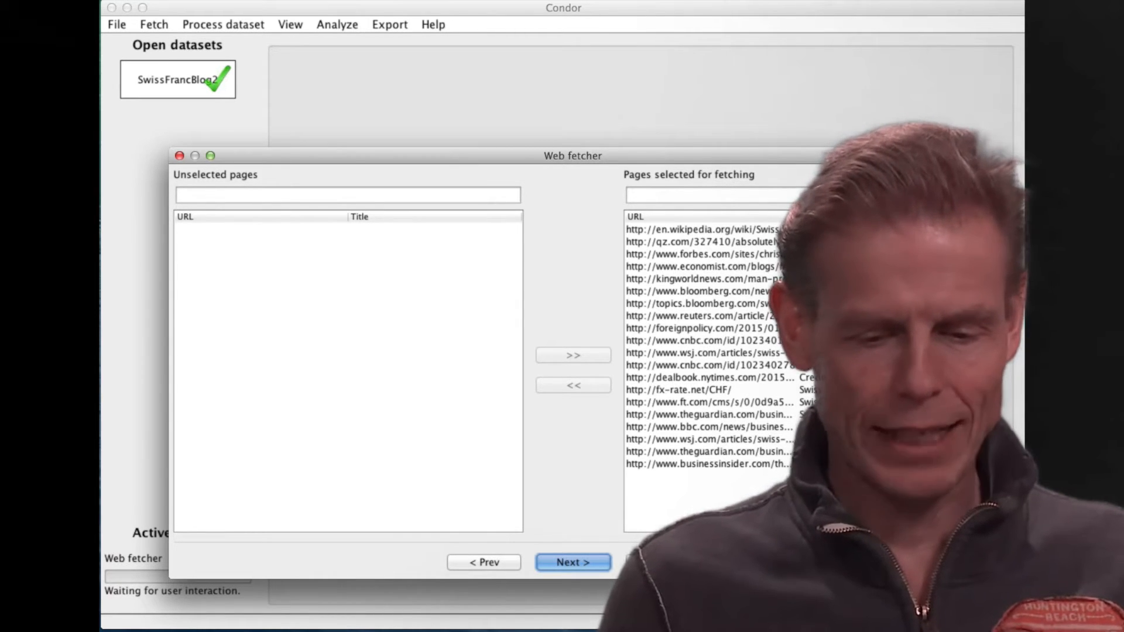
{"action": "left_click", "coordinate": [568, 563]}
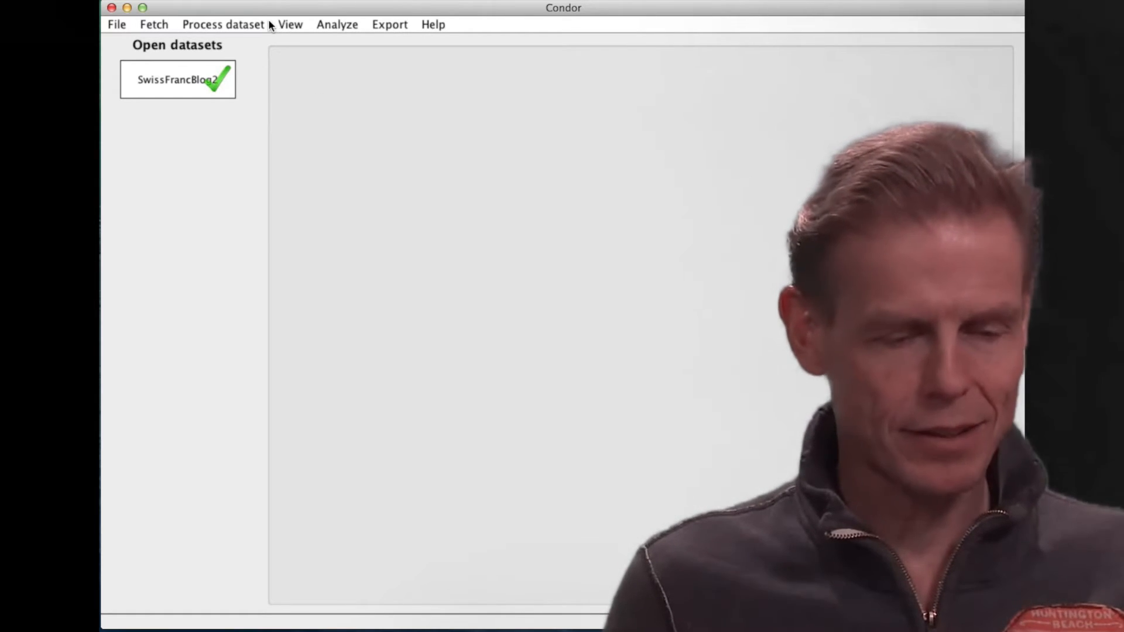
Create a static view of the SwissFrancBlog2 dataset.
{"action": "left_click", "coordinate": [288, 26]}
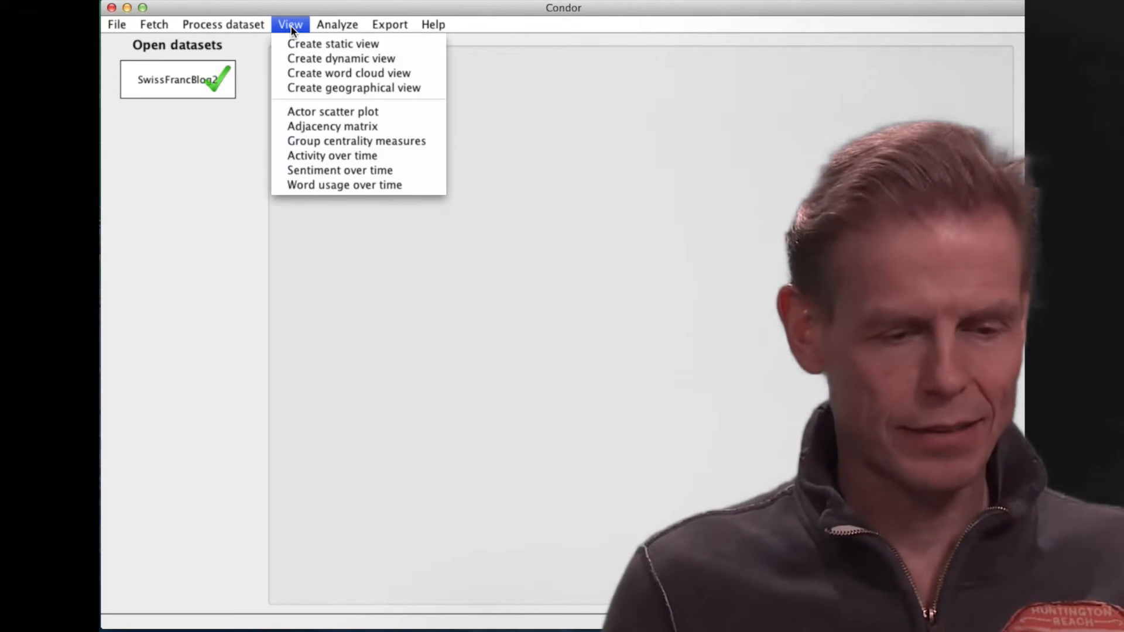
{"action": "left_click", "coordinate": [311, 43]}
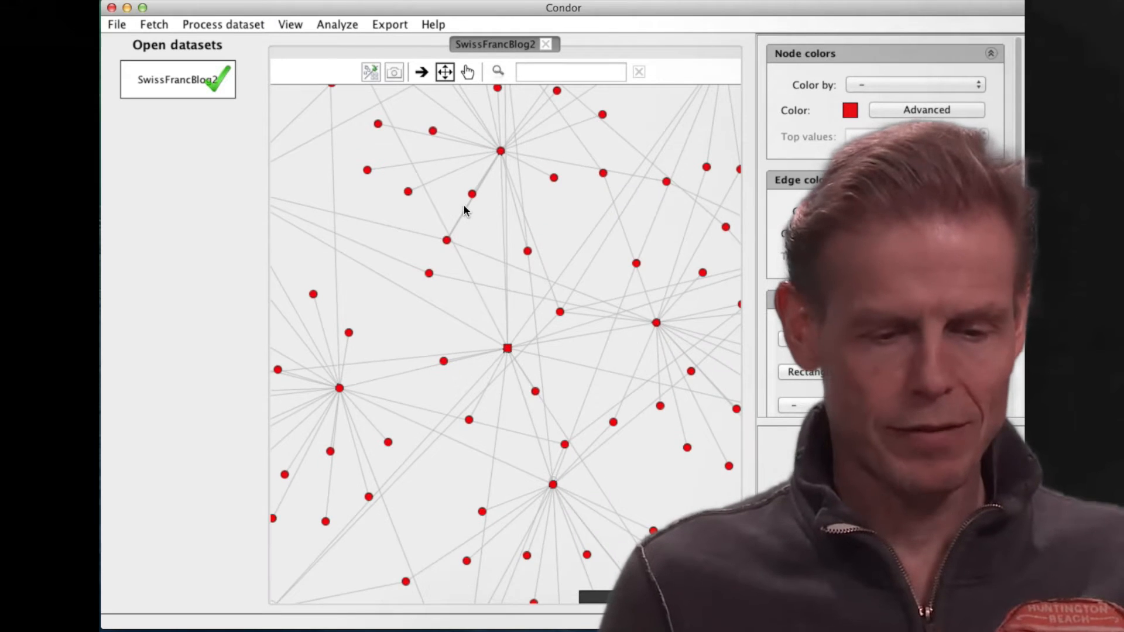
{"action": "left_click_drag", "start_coordinate": [476, 230], "coordinate": [495, 309]}
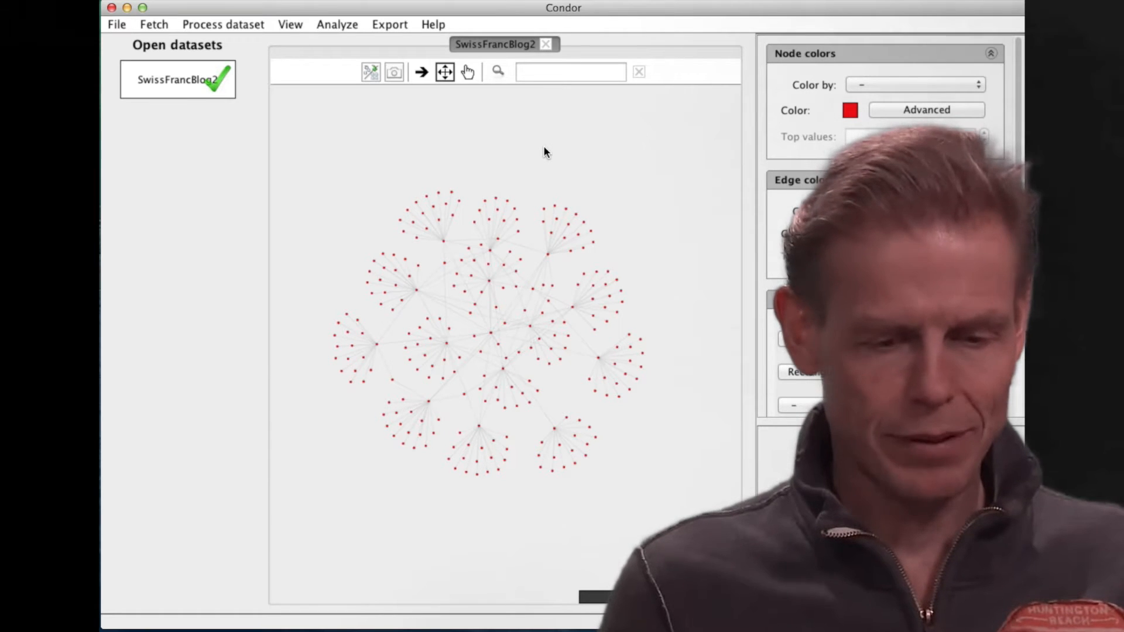
Run the centrality annotation on the dataset to add betweenness centrality to its nodes.
{"action": "left_click", "coordinate": [234, 23]}
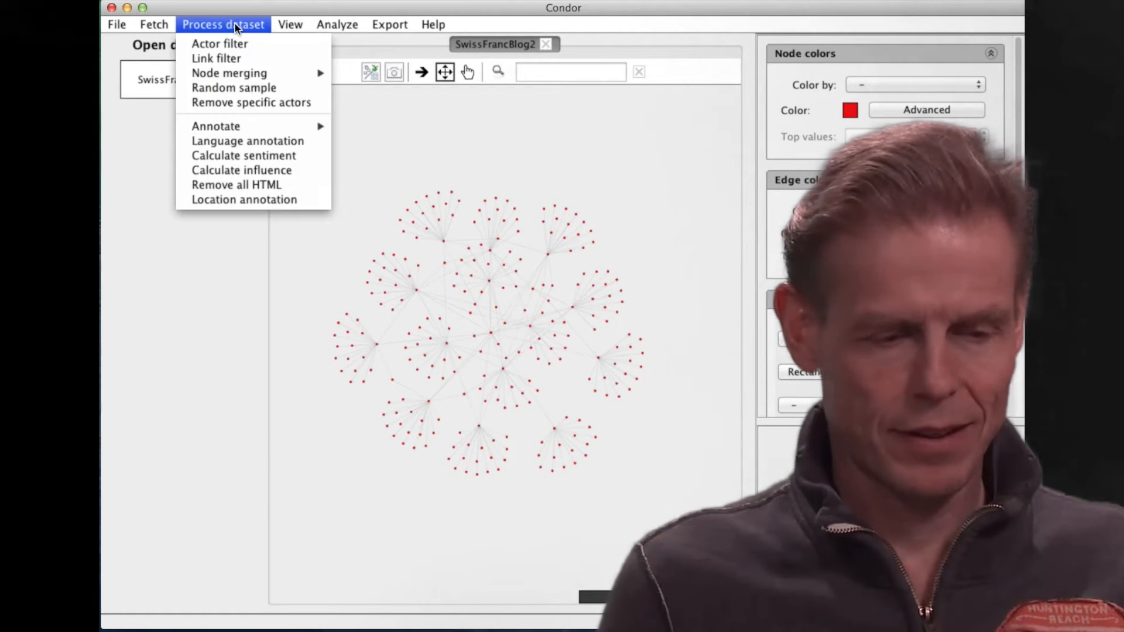
{"action": "mouse_move", "coordinate": [245, 129]}
{"action": "left_click", "coordinate": [379, 126]}
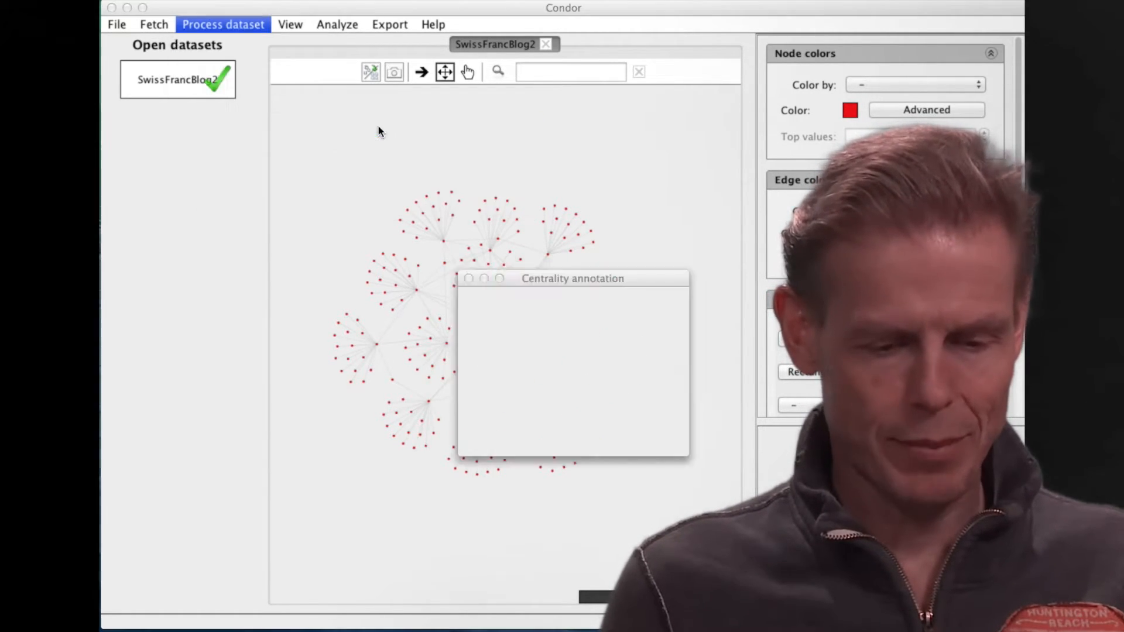
{"action": "left_click", "coordinate": [536, 440]}
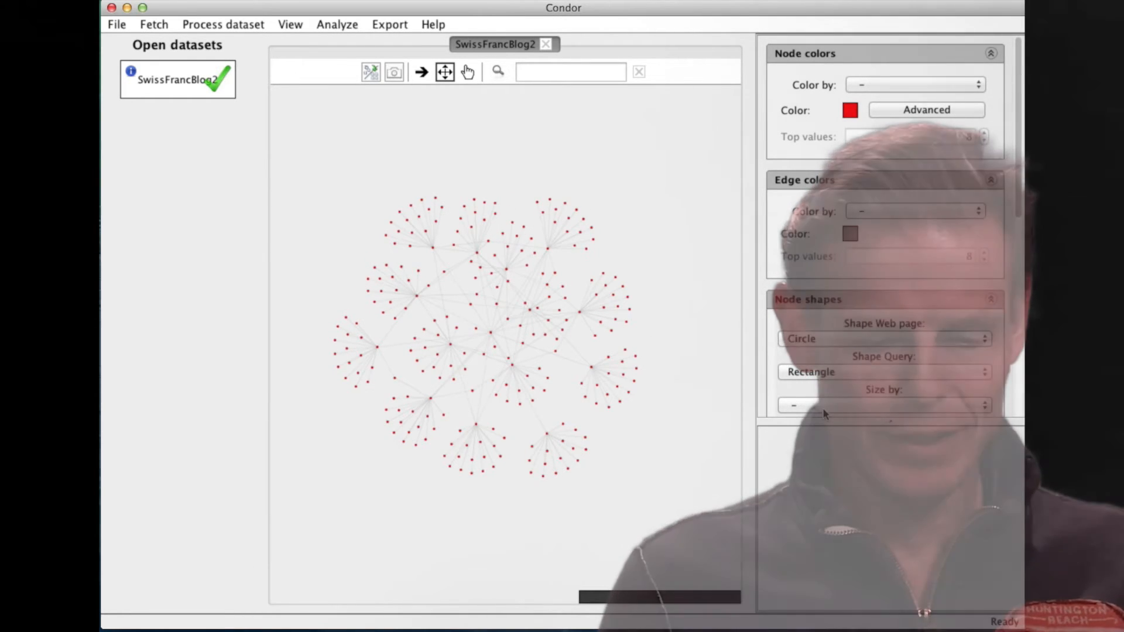
Size the network's nodes by betweenness centrality, inspect the central query node, and close the static view.
{"action": "scroll", "coordinate": [975, 316], "scroll_direction": "down", "scroll_amount": 10}
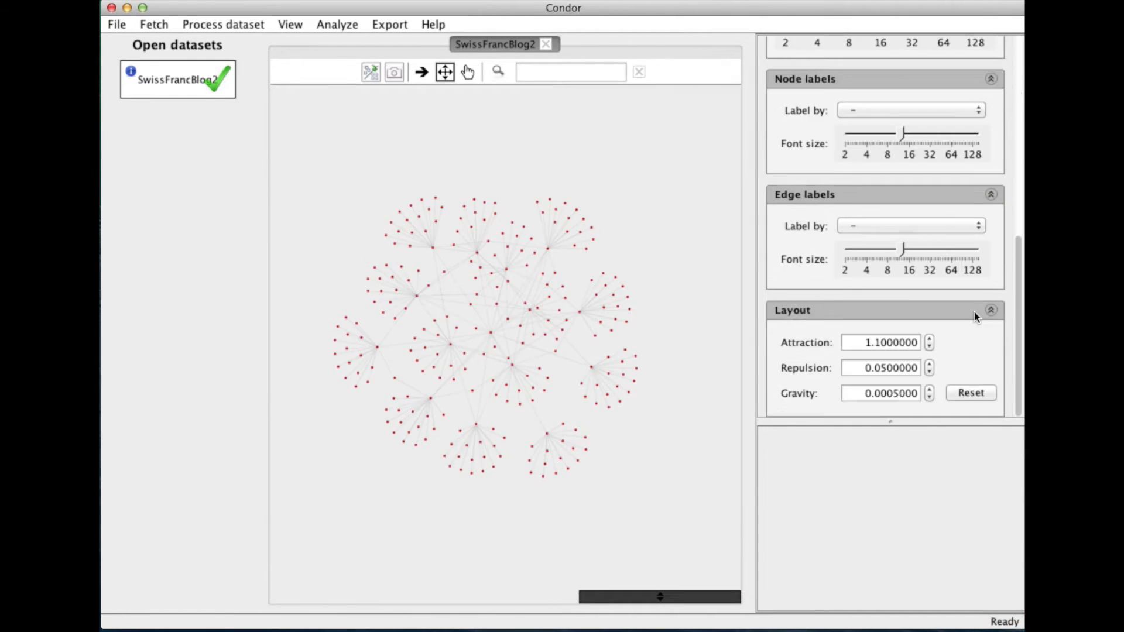
{"action": "scroll", "coordinate": [975, 317], "scroll_direction": "up", "scroll_amount": 4}
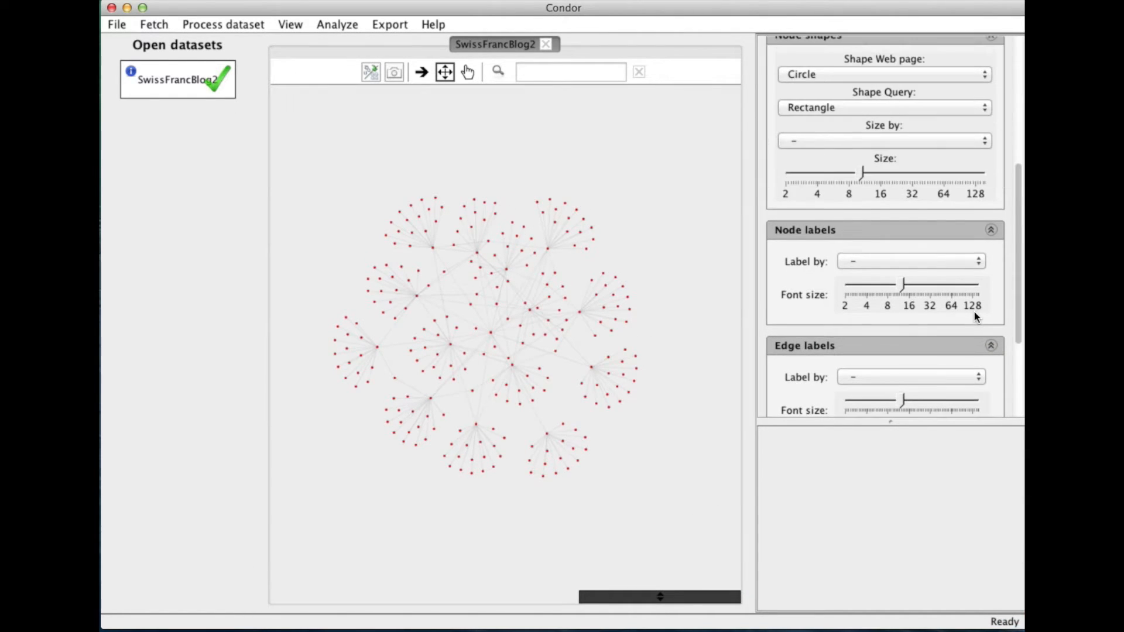
{"action": "left_click", "coordinate": [880, 141]}
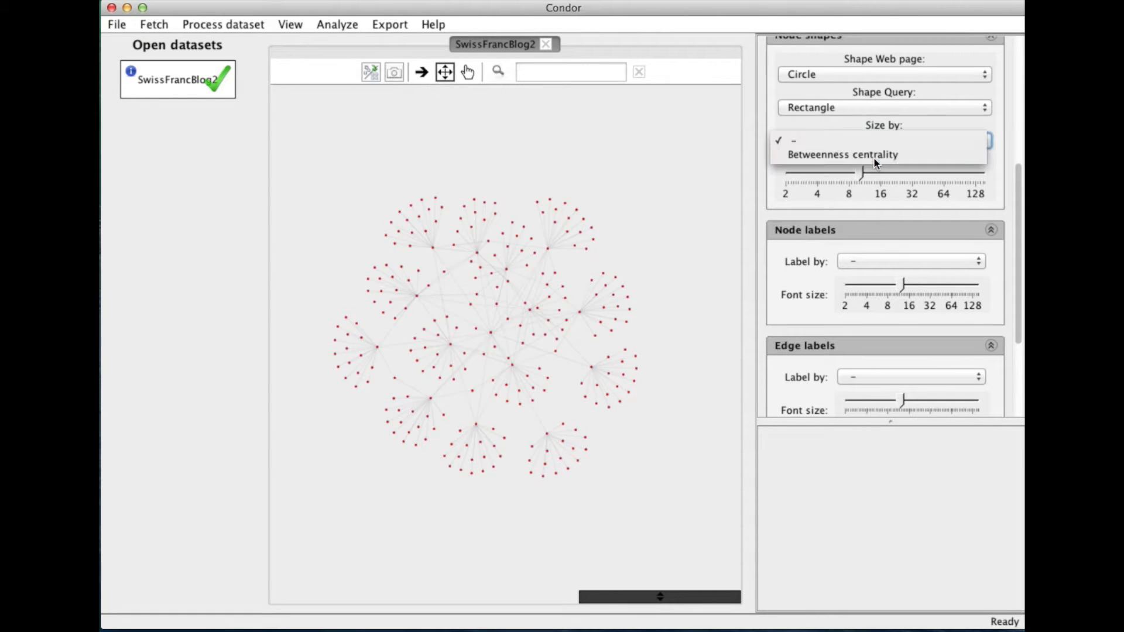
{"action": "left_click", "coordinate": [874, 154]}
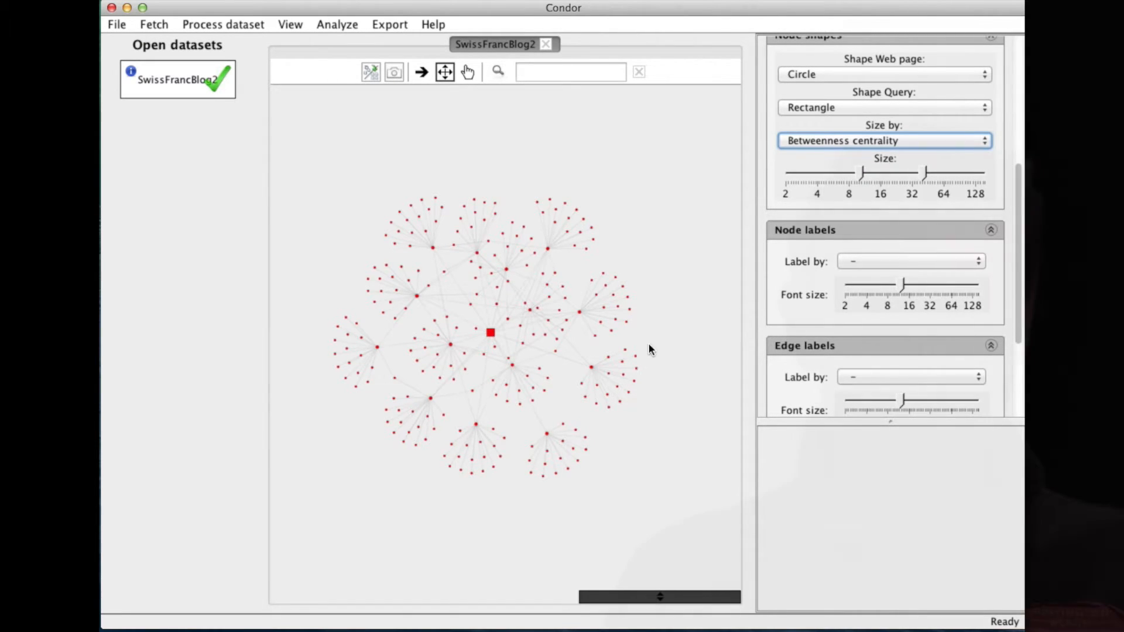
{"action": "mouse_move", "coordinate": [490, 332]}
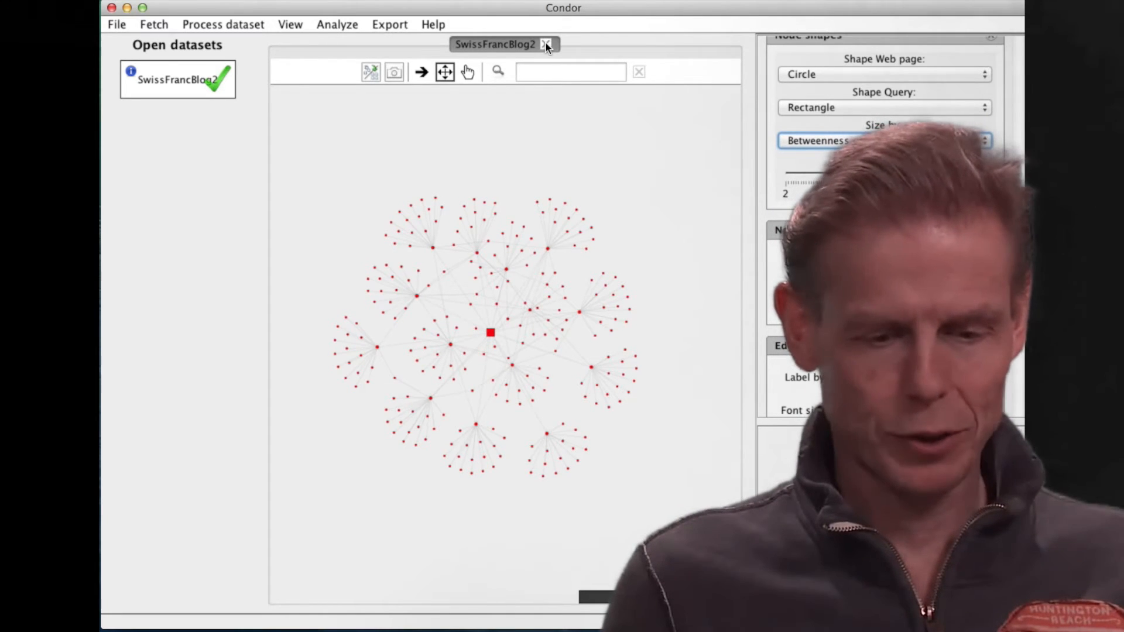
{"action": "left_click", "coordinate": [546, 45]}
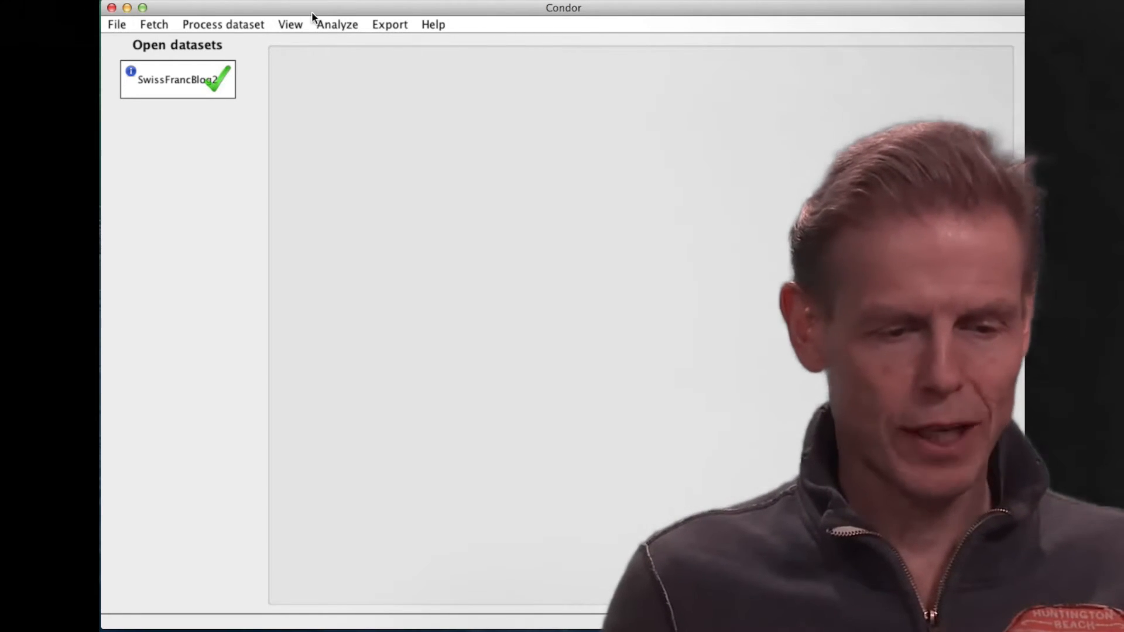
Calculate sentiment on the nodes' snippet property with emotionality and complexity added.
{"action": "left_click", "coordinate": [283, 23]}
{"action": "mouse_move", "coordinate": [234, 24]}
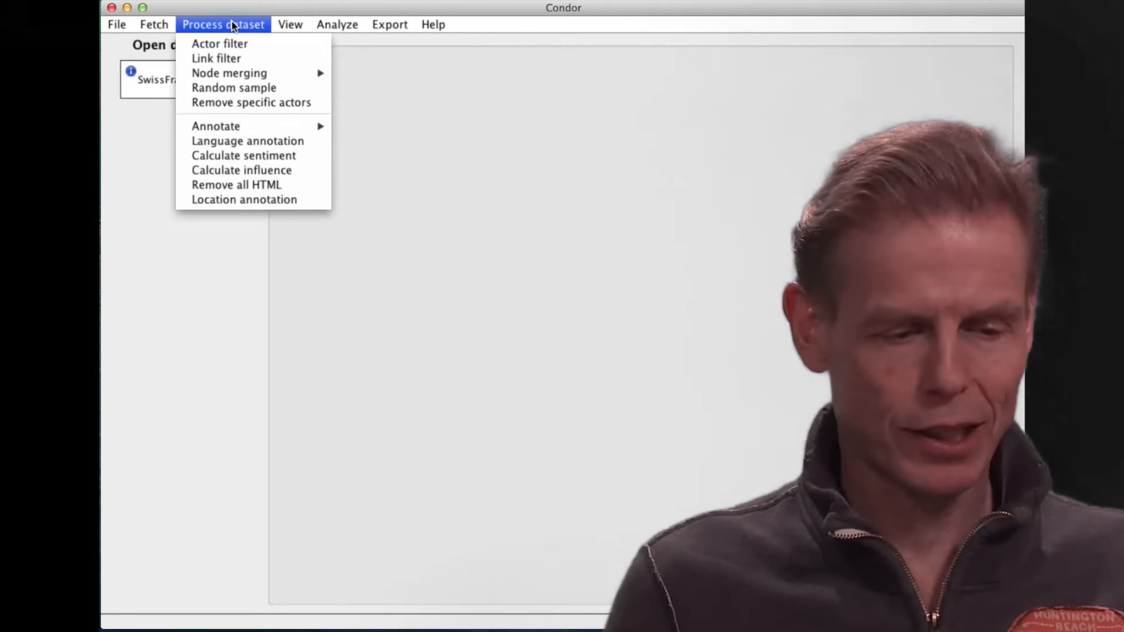
{"action": "left_click", "coordinate": [233, 155]}
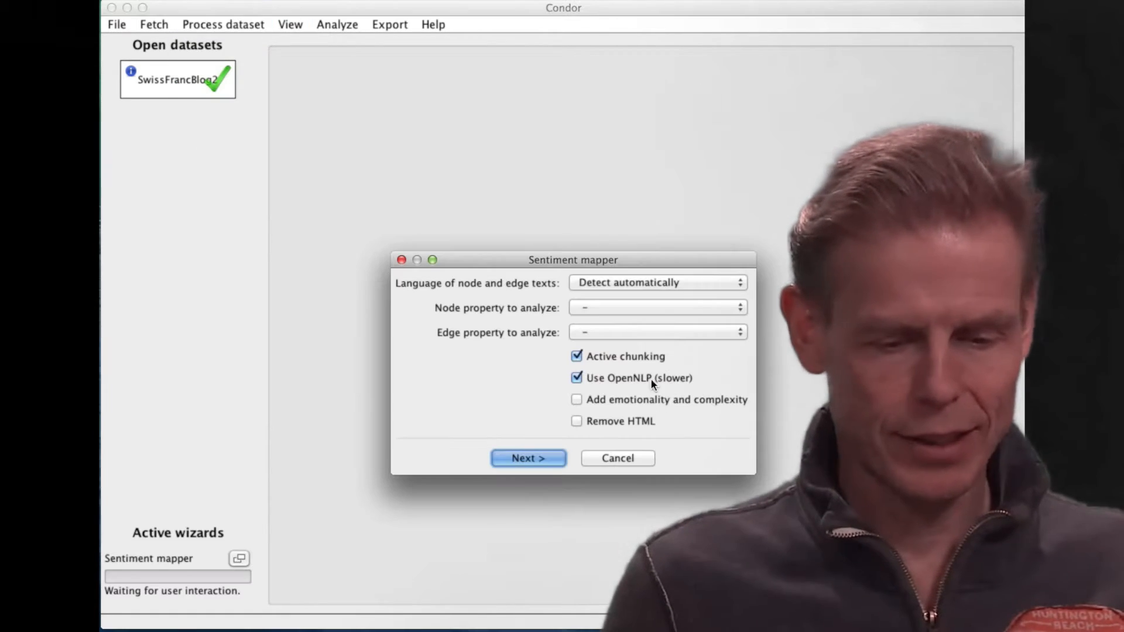
{"action": "left_click", "coordinate": [637, 338]}
{"action": "left_click", "coordinate": [626, 307]}
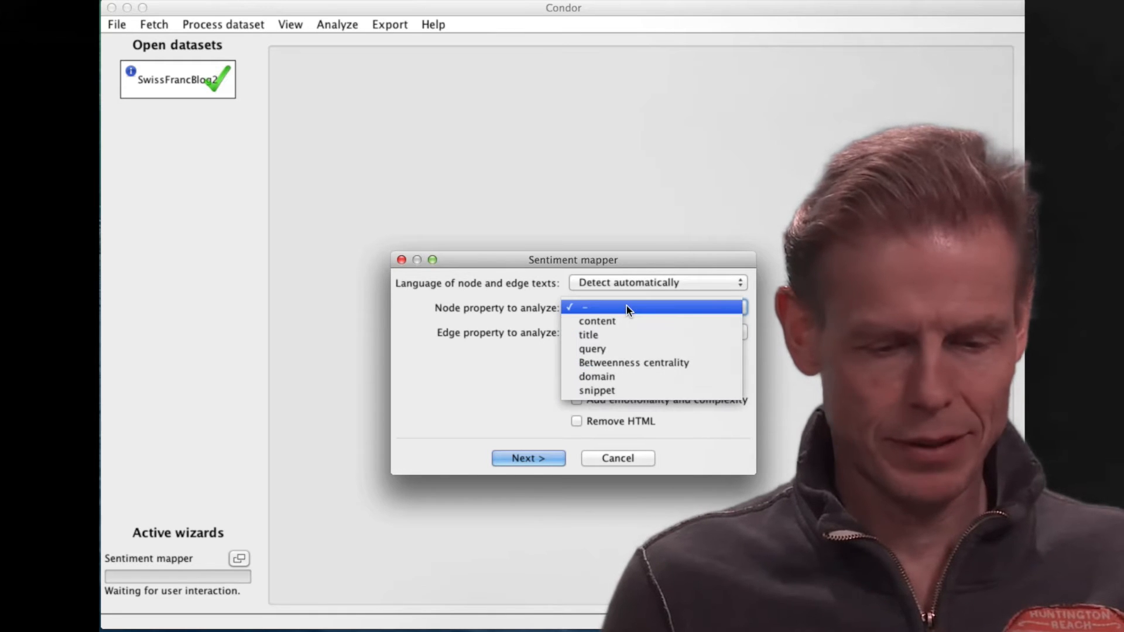
{"action": "left_click", "coordinate": [621, 391]}
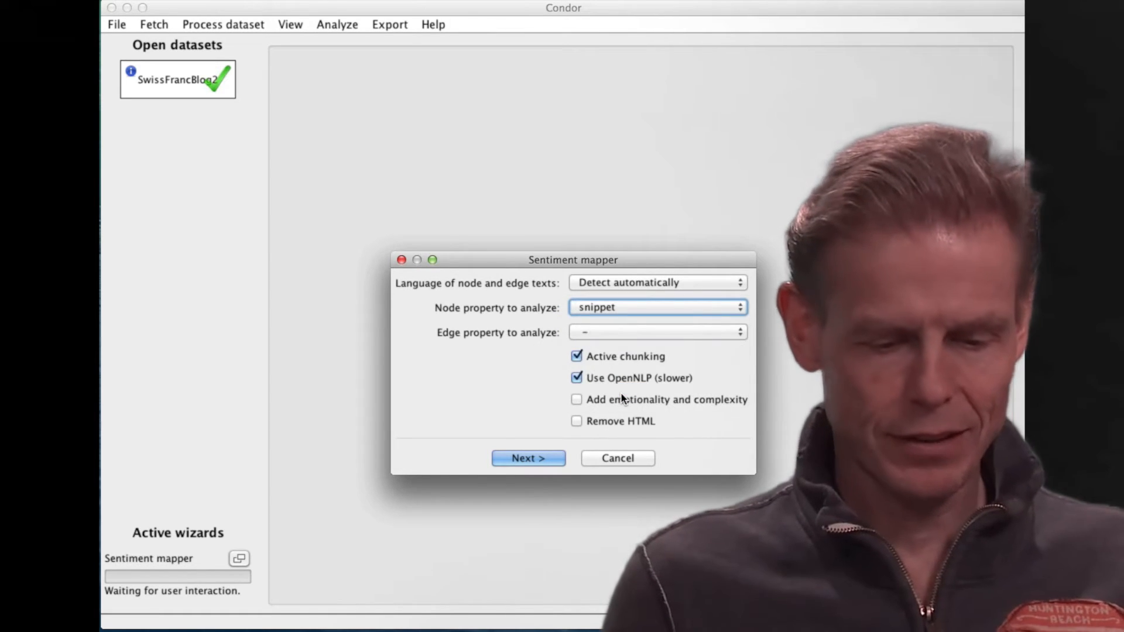
{"action": "left_click", "coordinate": [603, 399]}
{"action": "left_click", "coordinate": [535, 456]}
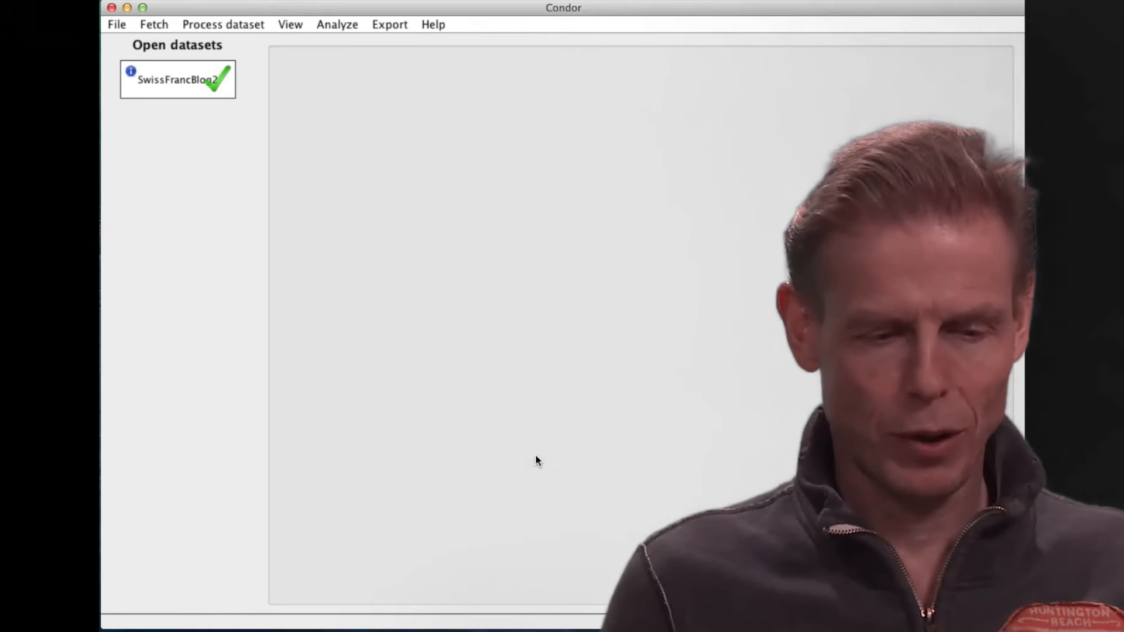
Create a word cloud view of the SwissFrancBlog2 dataset, examine the sentiment texts behind the word "bank", and close the view.
{"action": "left_click", "coordinate": [294, 25]}
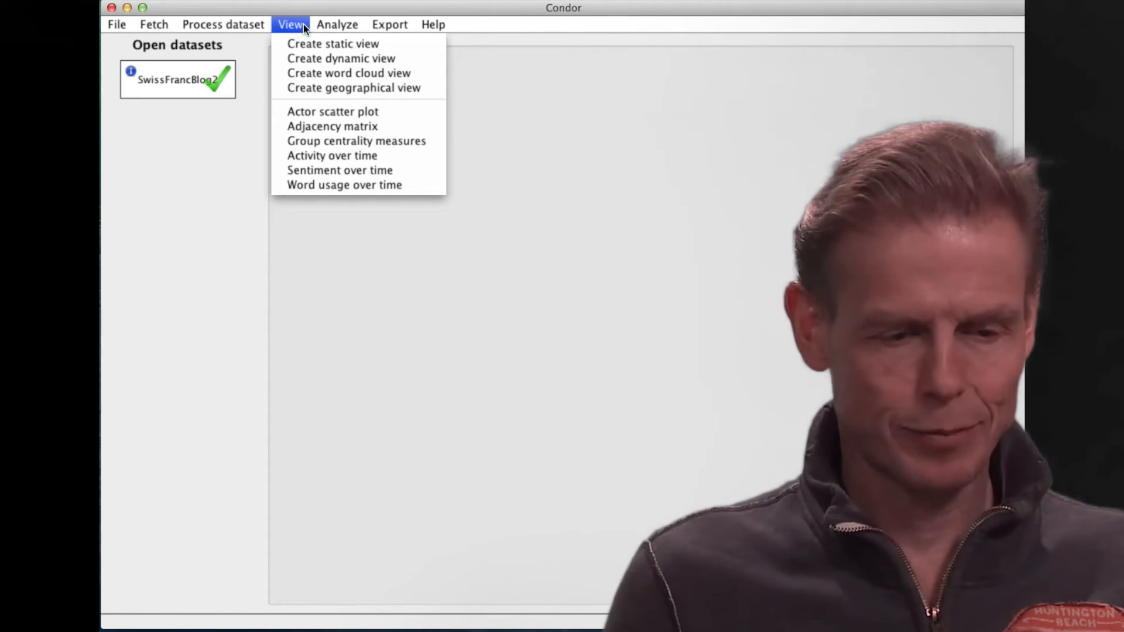
{"action": "left_click", "coordinate": [301, 75]}
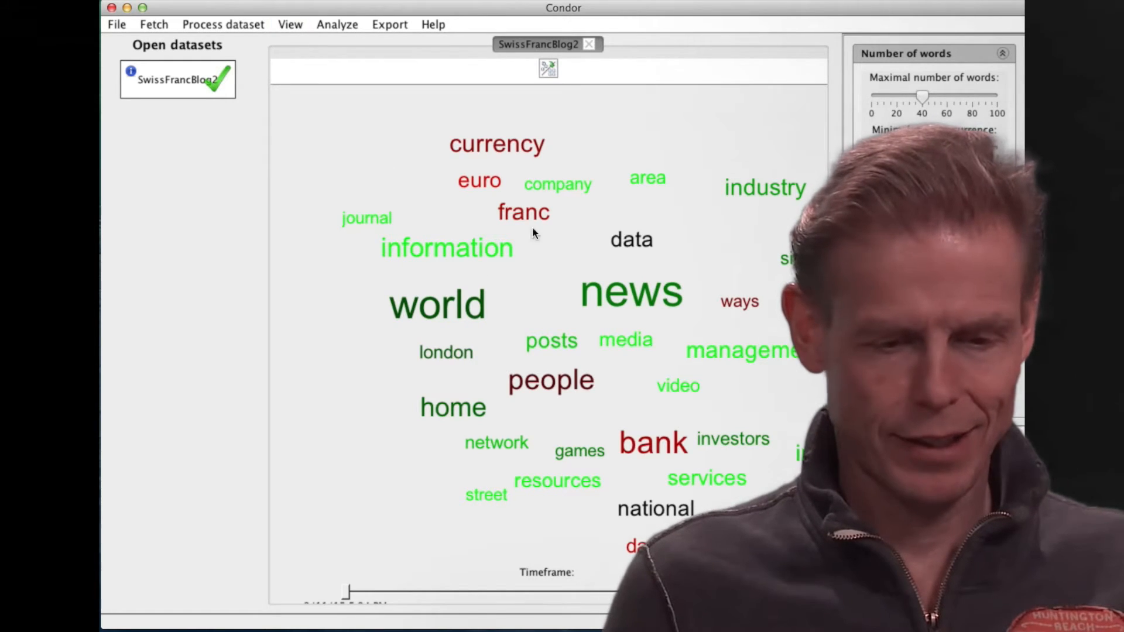
{"action": "left_click", "coordinate": [546, 68]}
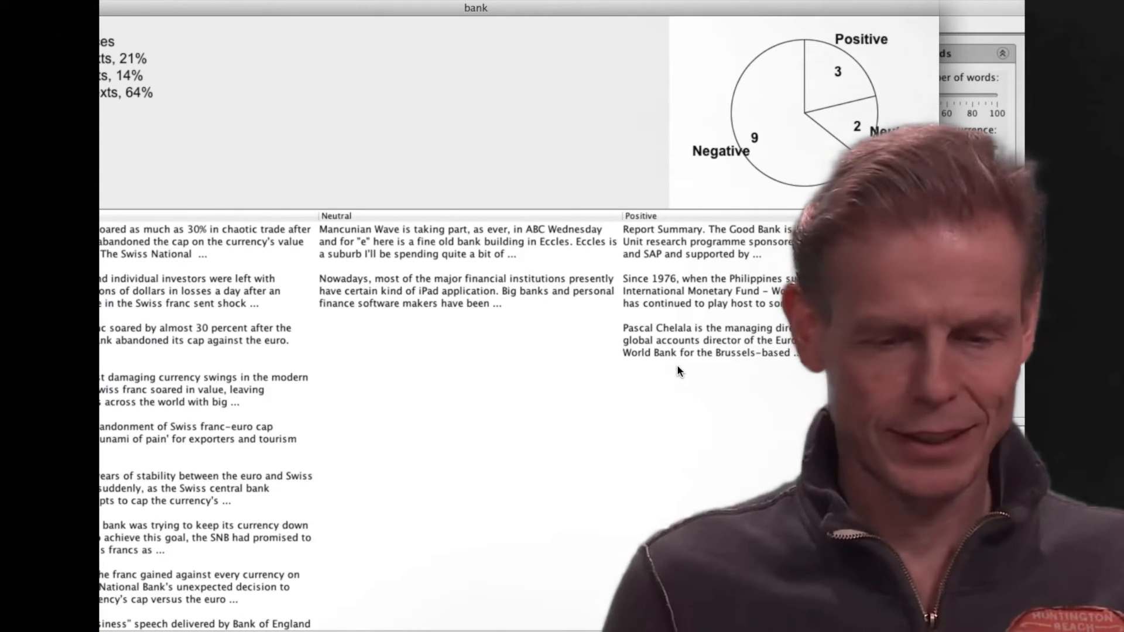
{"action": "left_click_drag", "start_coordinate": [608, 12], "coordinate": [699, 11]}
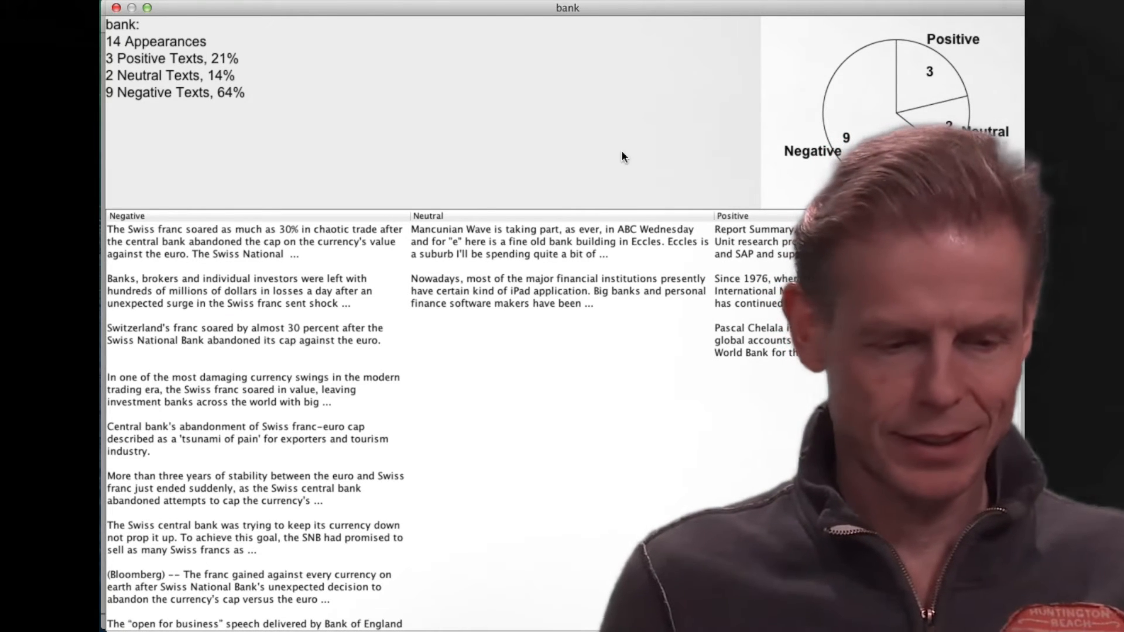
{"action": "left_click", "coordinate": [116, 7]}
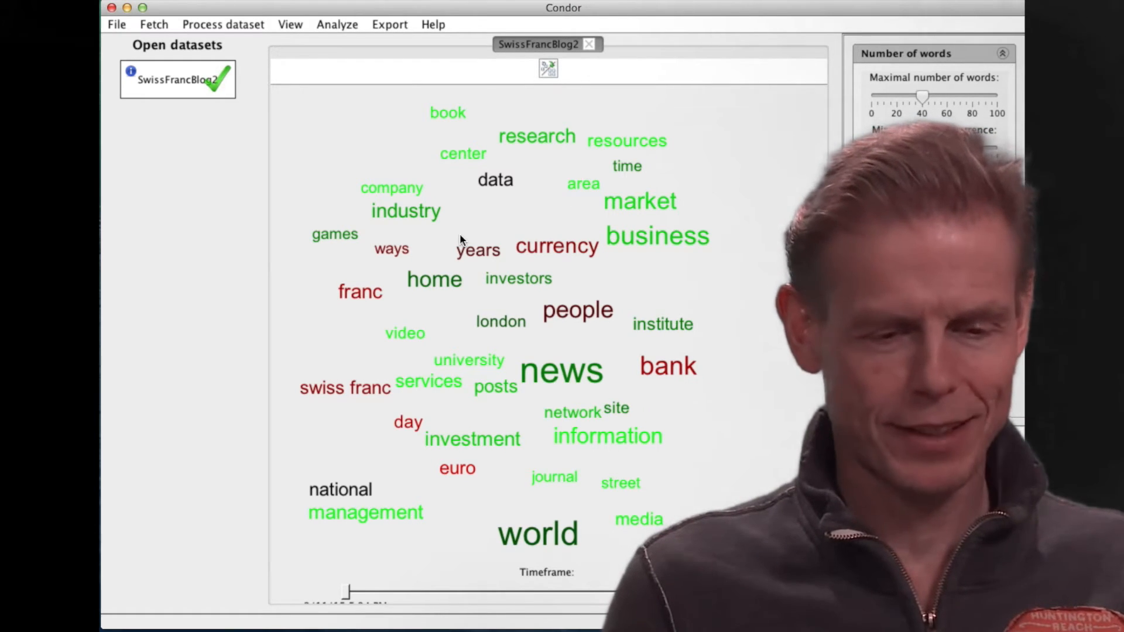
{"action": "left_click", "coordinate": [589, 44]}
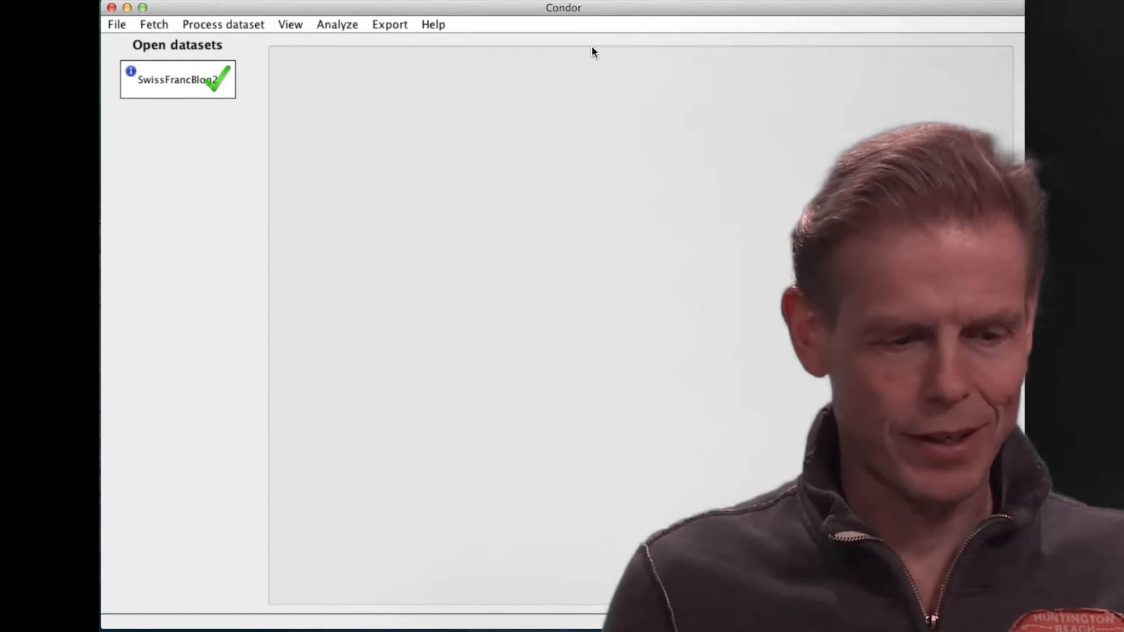
Create a new dataset named EuroFrancBlog.
{"action": "left_click", "coordinate": [109, 26]}
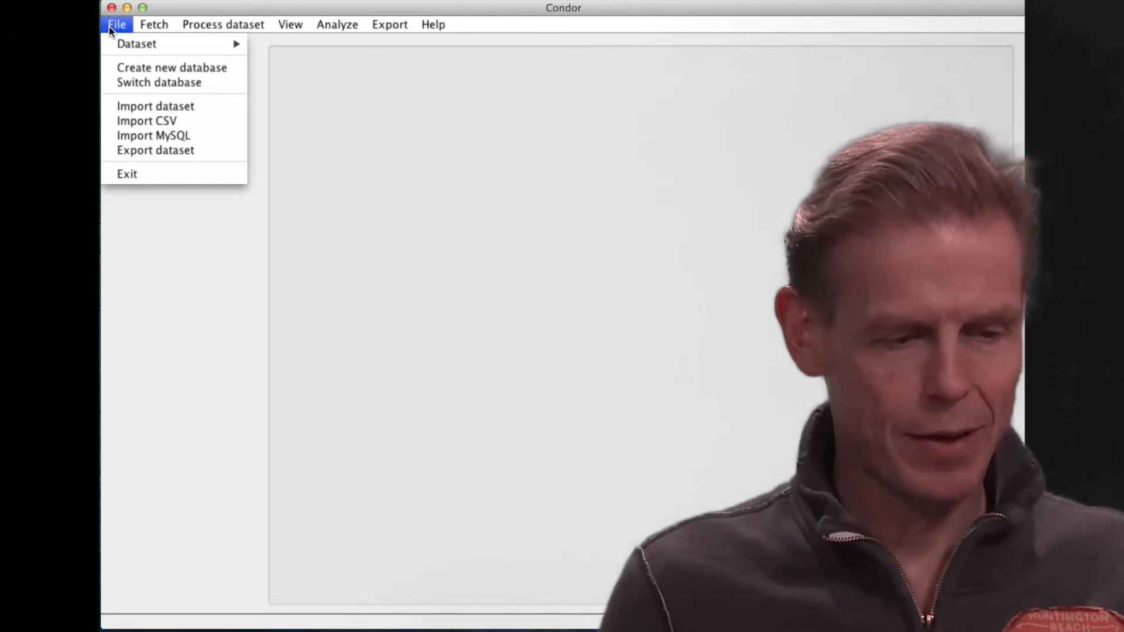
{"action": "mouse_move", "coordinate": [116, 45]}
{"action": "left_click", "coordinate": [252, 43]}
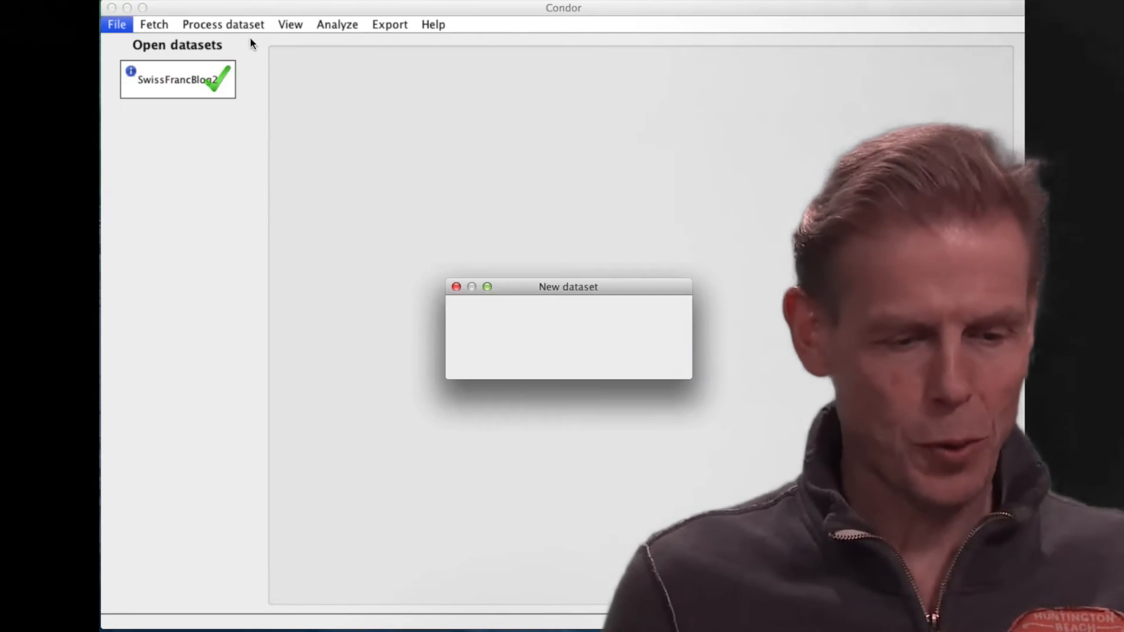
{"action": "left_click", "coordinate": [539, 310]}
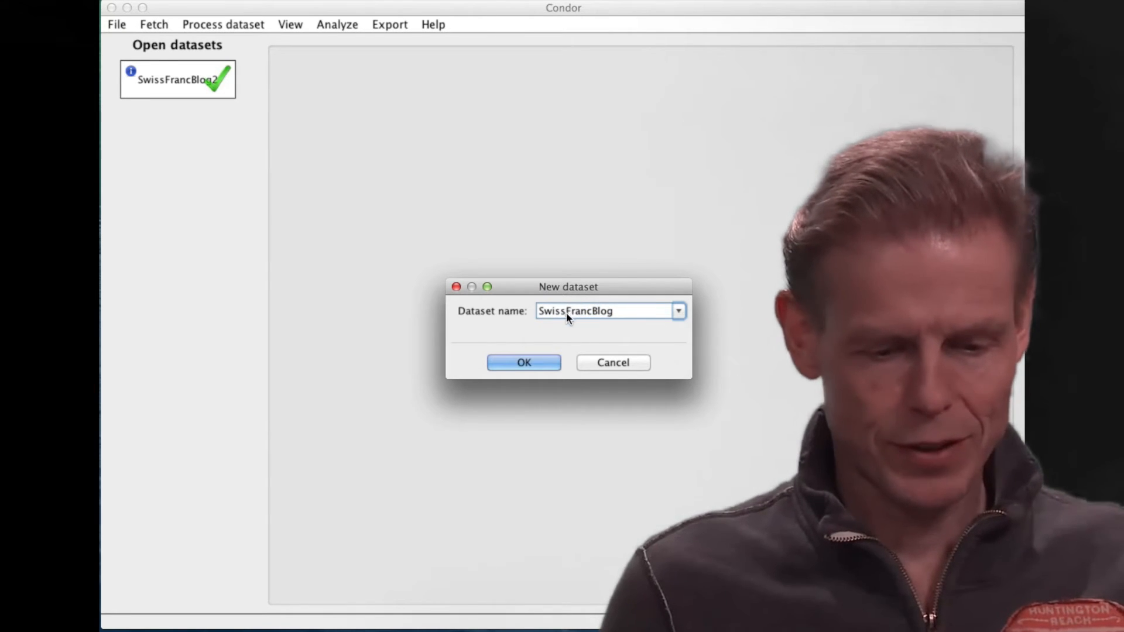
{"action": "left_click", "coordinate": [566, 311]}
{"action": "key", "text": "BackSpace"}
{"action": "key", "text": "BackSpace"}
{"action": "key", "text": "BackSpace"}
{"action": "key", "text": "BackSpace"}
{"action": "key", "text": "BackSpace"}
{"action": "type", "text": "Euro"}
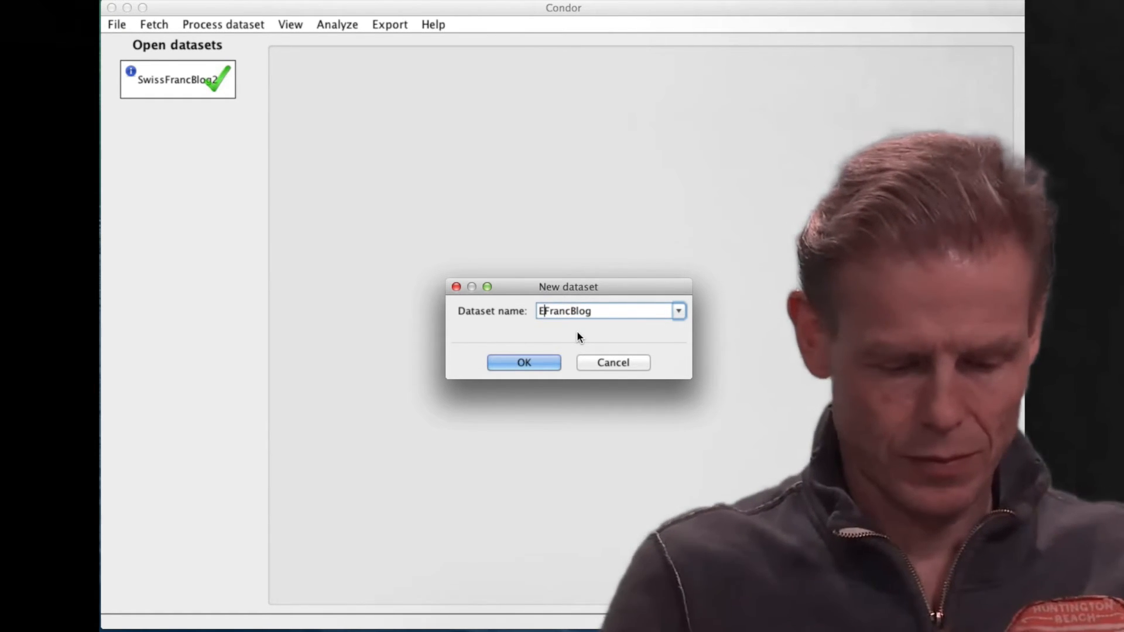
{"action": "left_click", "coordinate": [525, 363]}
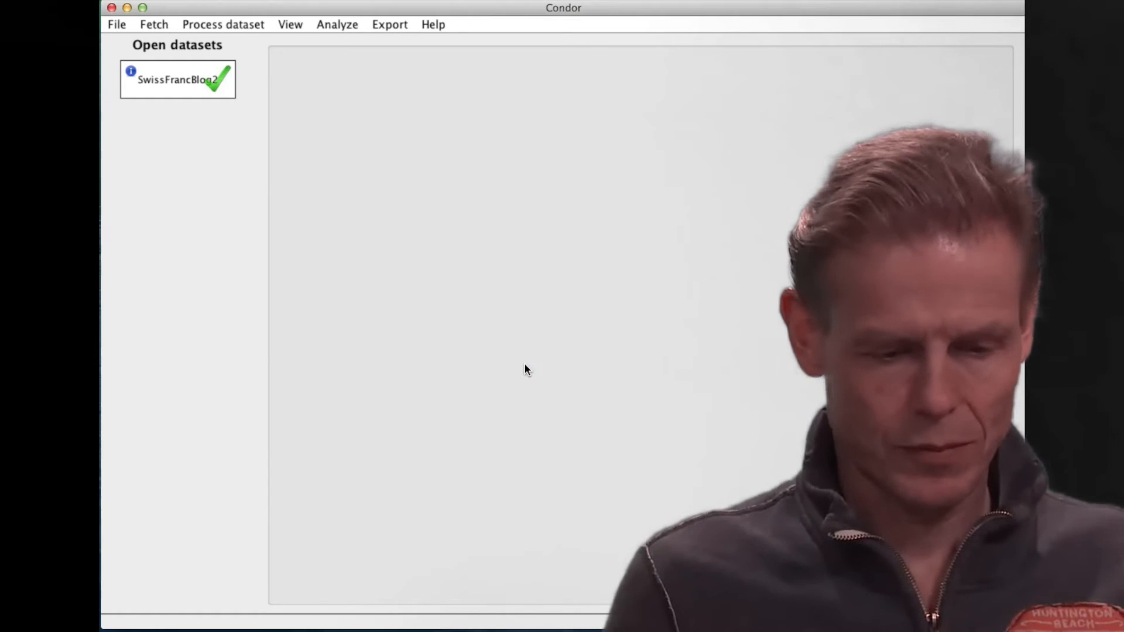
Start a web fetch into the EuroFrancBlog dataset using the Google CSE API with the query "Euro".
{"action": "left_click", "coordinate": [150, 29]}
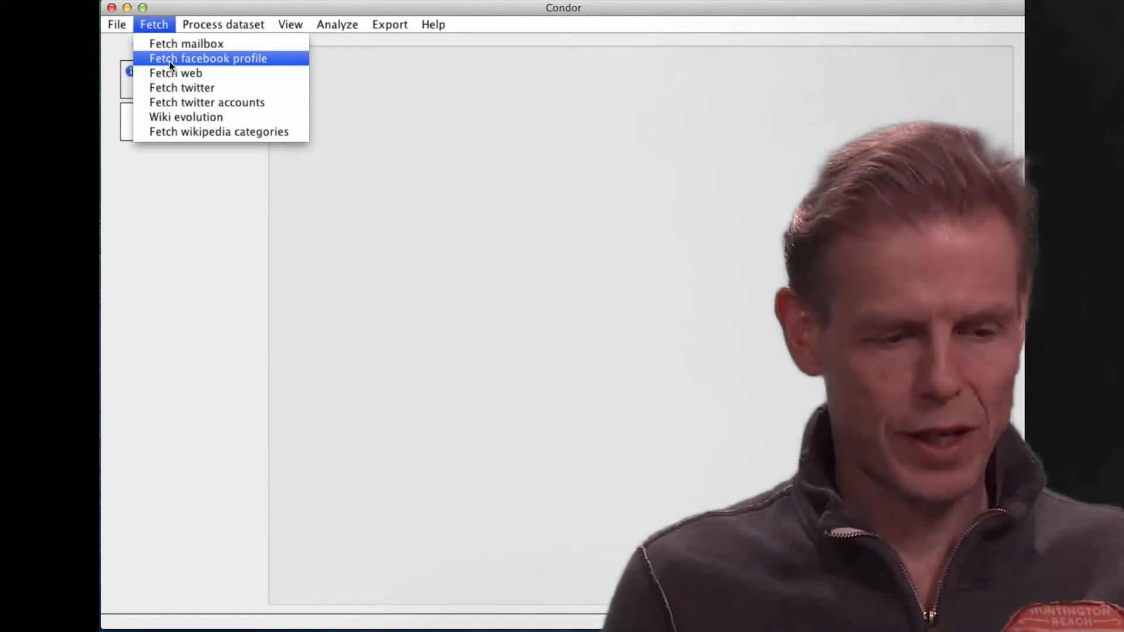
{"action": "left_click", "coordinate": [182, 73]}
{"action": "left_click", "coordinate": [528, 424]}
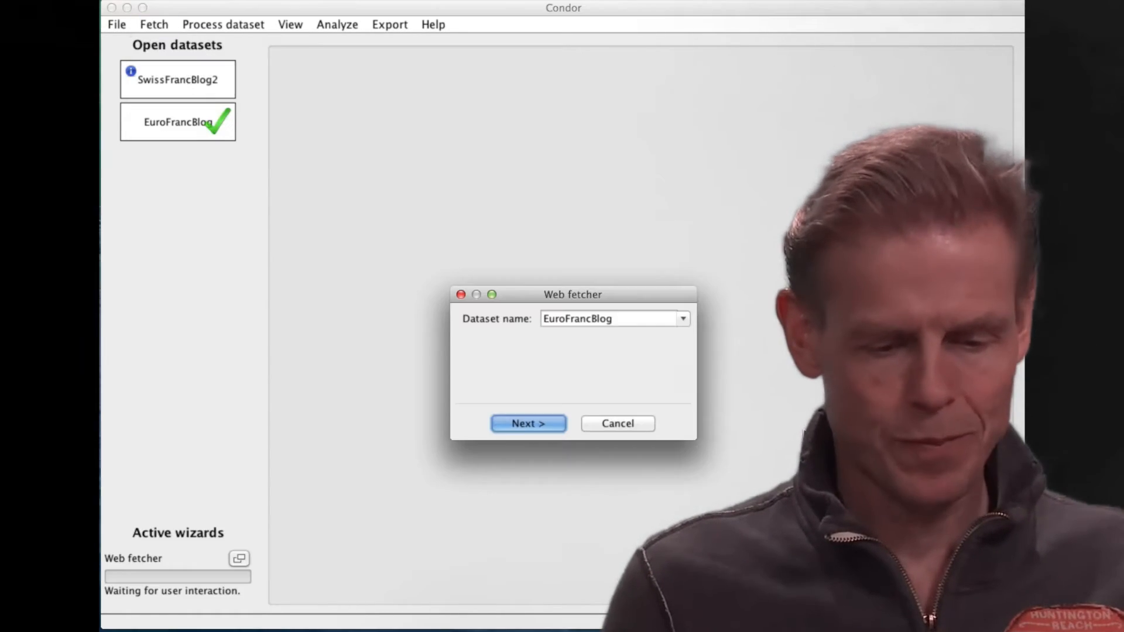
{"action": "left_click", "coordinate": [238, 559]}
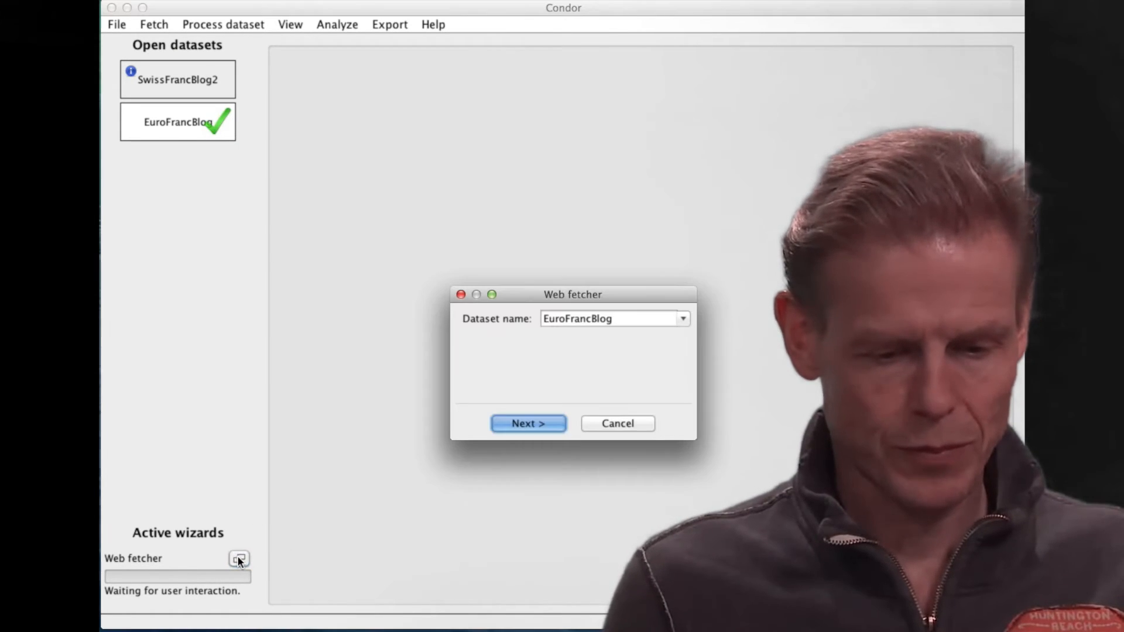
{"action": "left_click", "coordinate": [538, 423]}
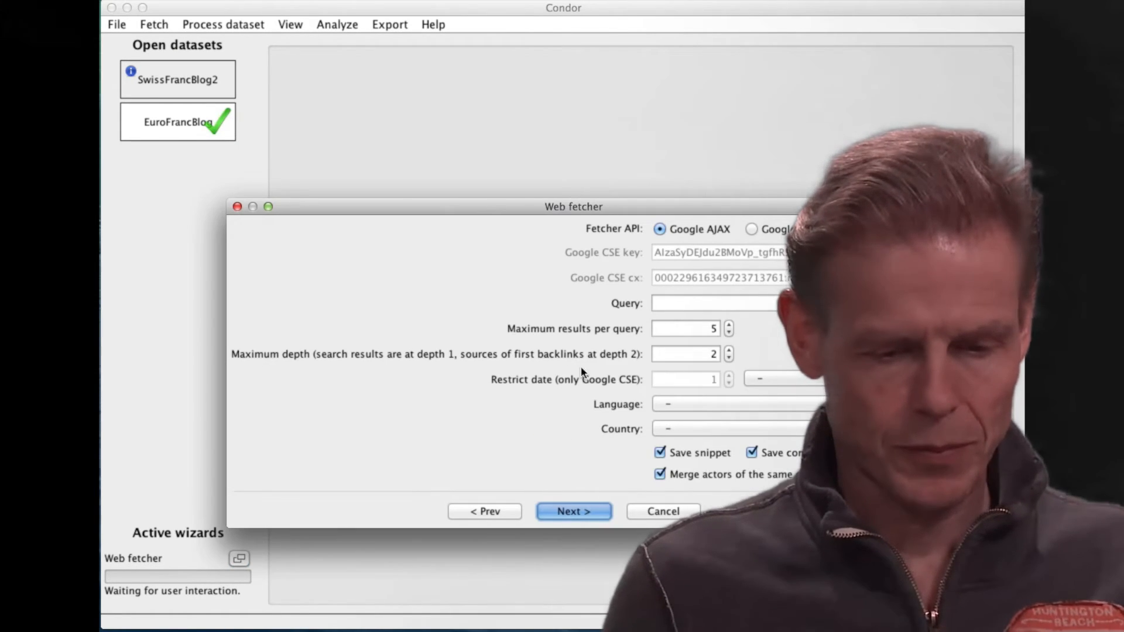
{"action": "left_click", "coordinate": [752, 229]}
{"action": "left_click", "coordinate": [690, 304]}
{"action": "type", "text": "Euro"}
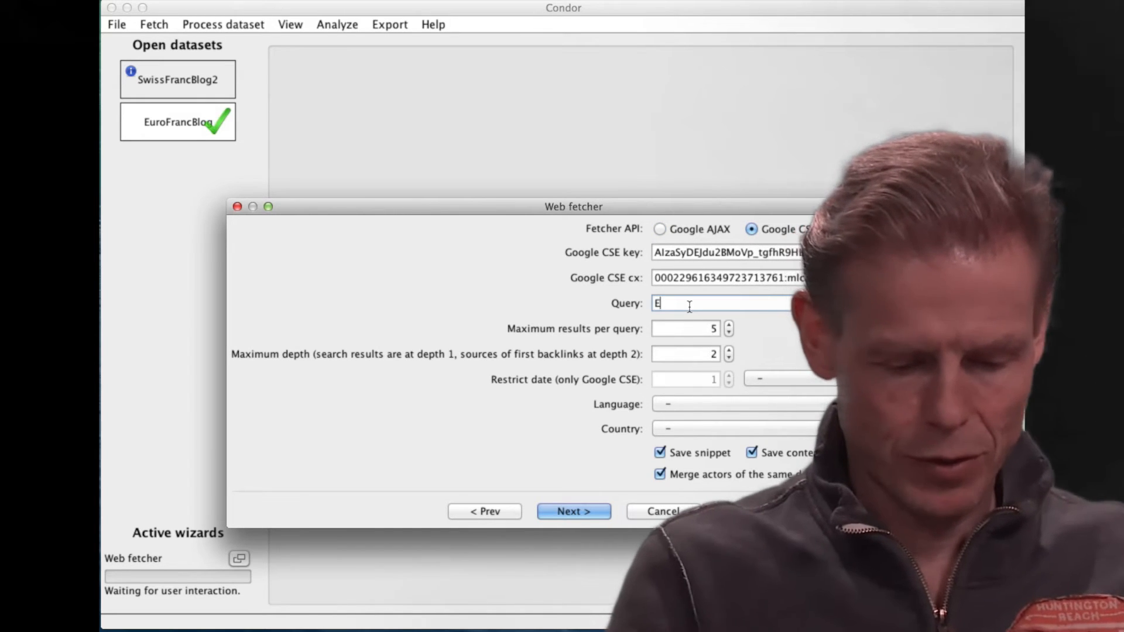
Limit the fetch to 20 results per query from the past 1 month, disable content saving, and fetch all the found pages.
{"action": "double_click", "coordinate": [714, 328]}
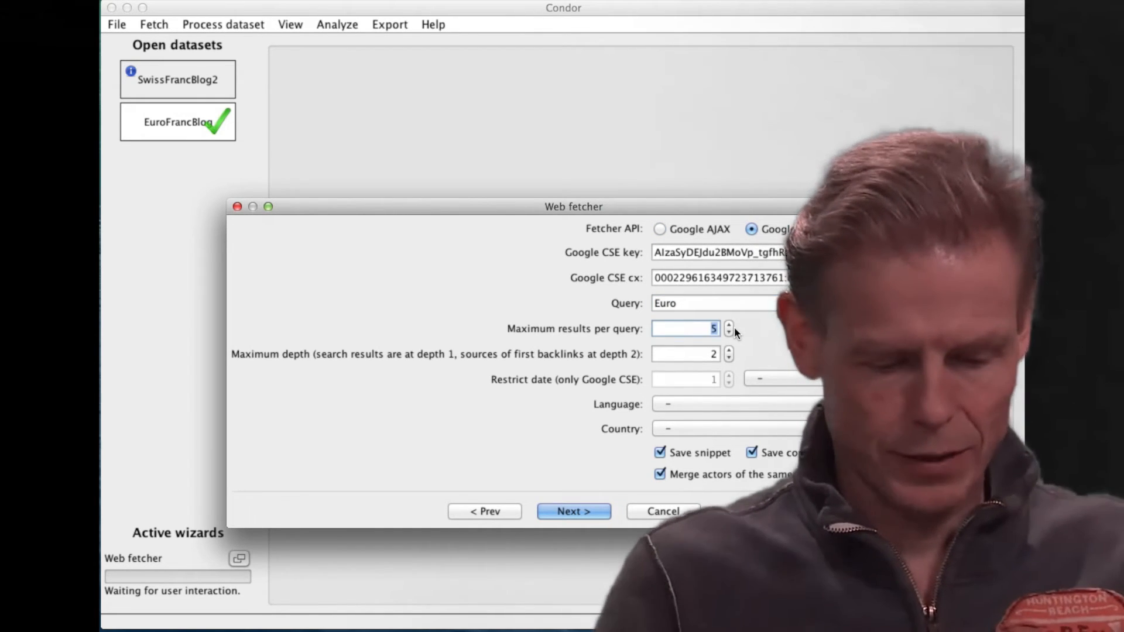
{"action": "type", "text": "20"}
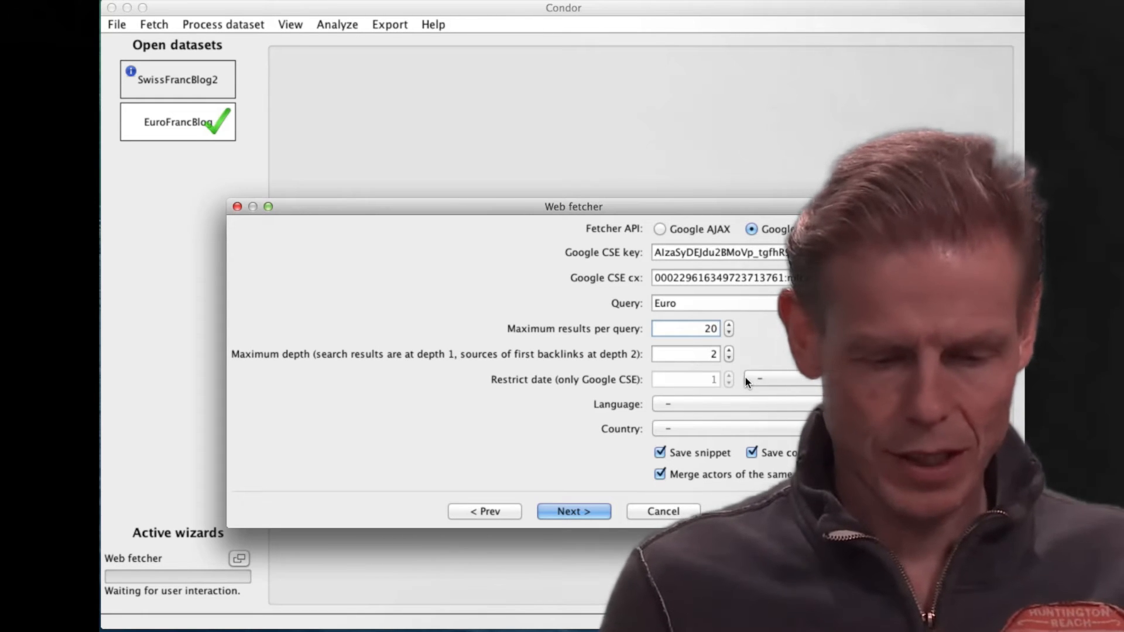
{"action": "left_click", "coordinate": [784, 380]}
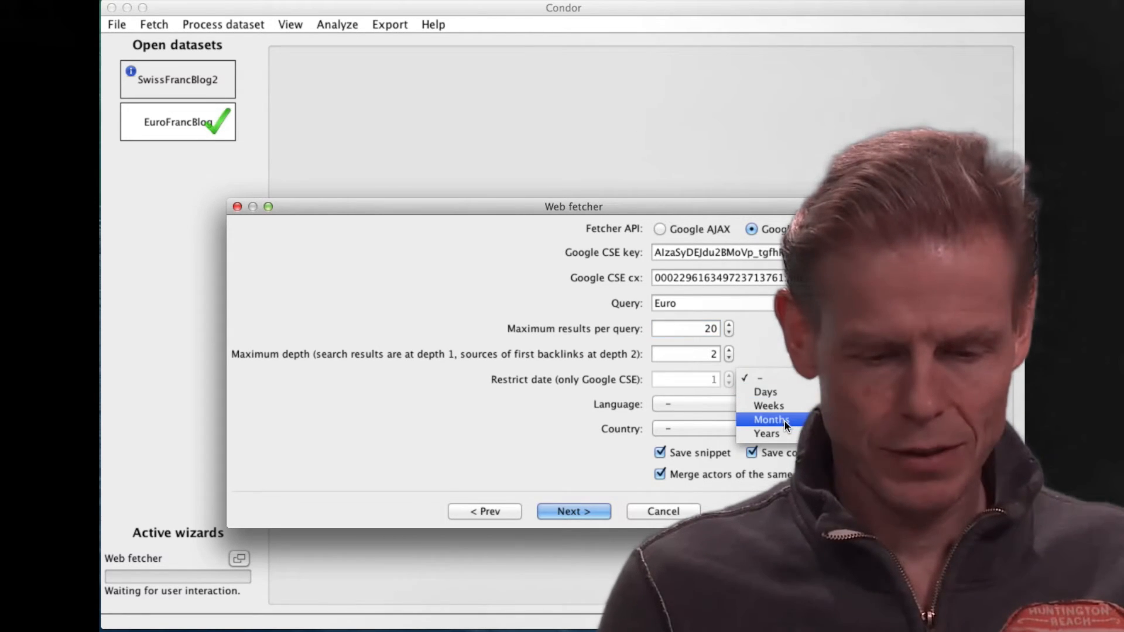
{"action": "left_click", "coordinate": [785, 419]}
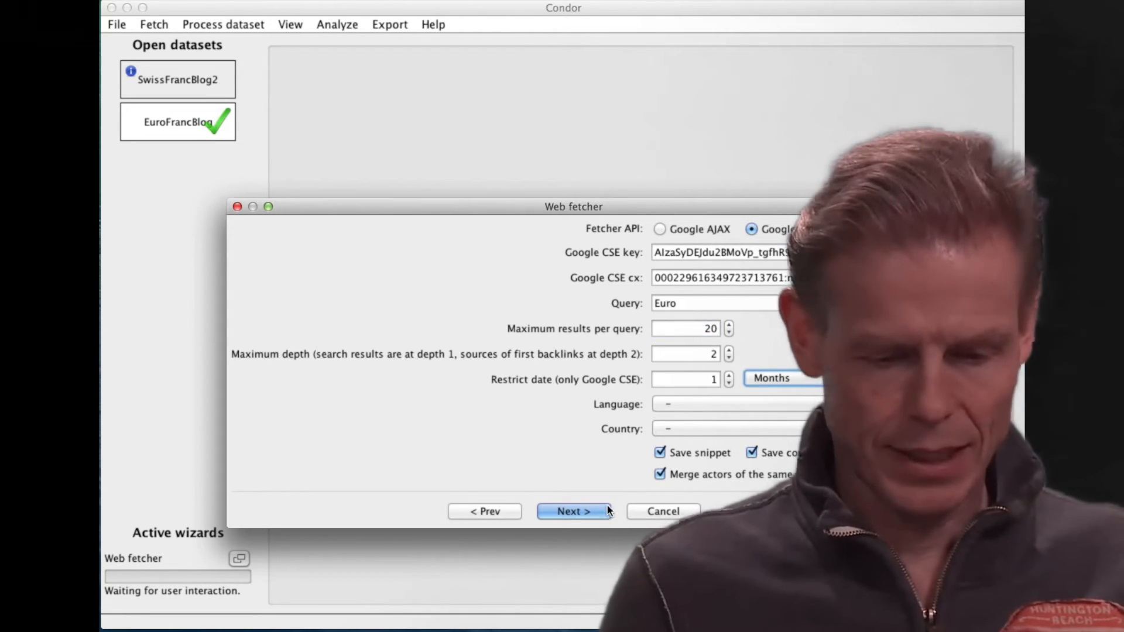
{"action": "left_click", "coordinate": [748, 452]}
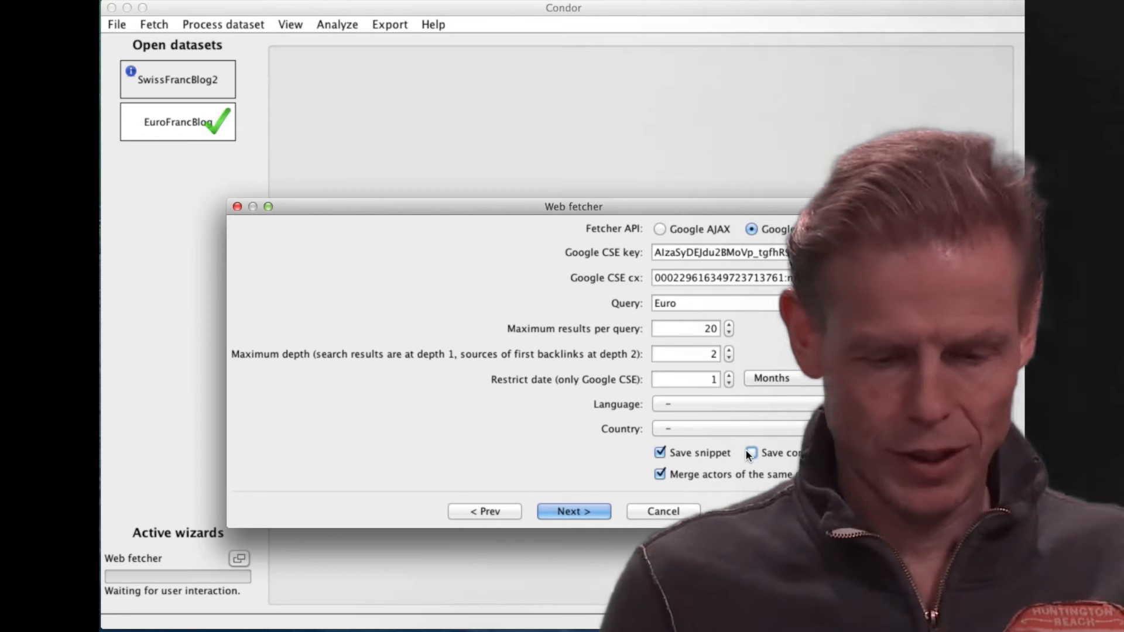
{"action": "left_click", "coordinate": [581, 511]}
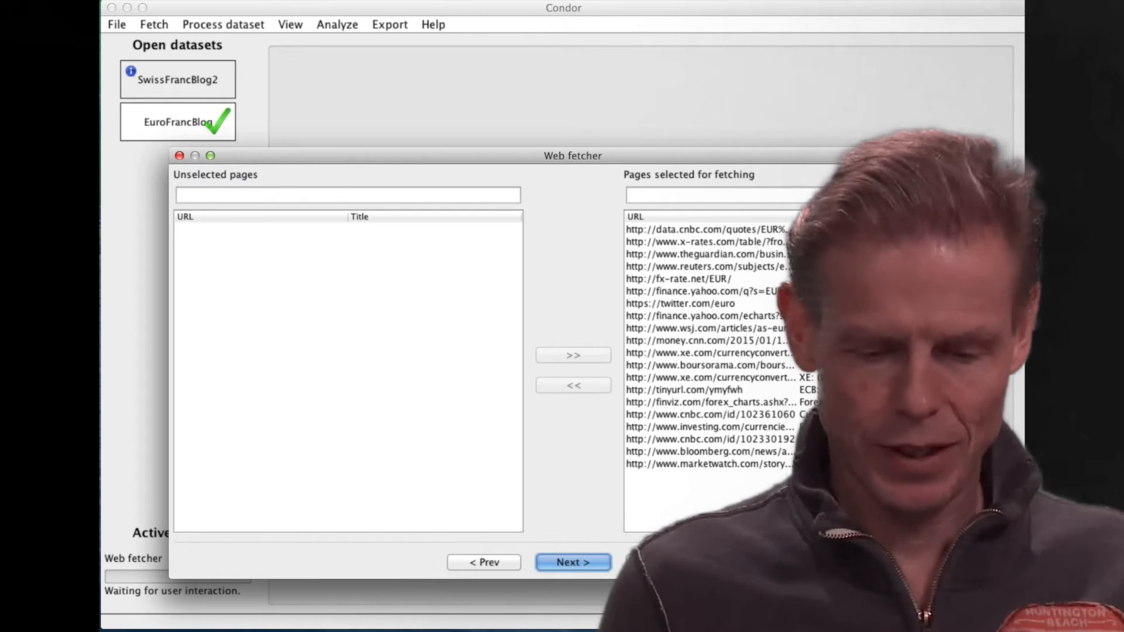
{"action": "left_click", "coordinate": [581, 561]}
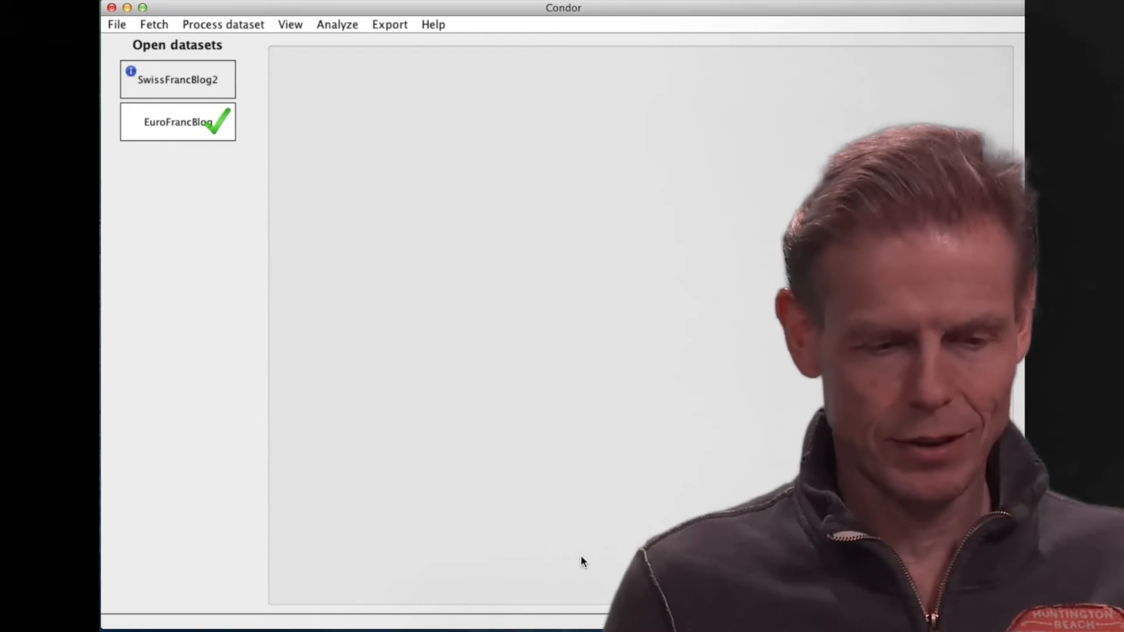
Calculate sentiment for the EuroFrancBlog dataset on the nodes' snippet property.
{"action": "left_click", "coordinate": [227, 26]}
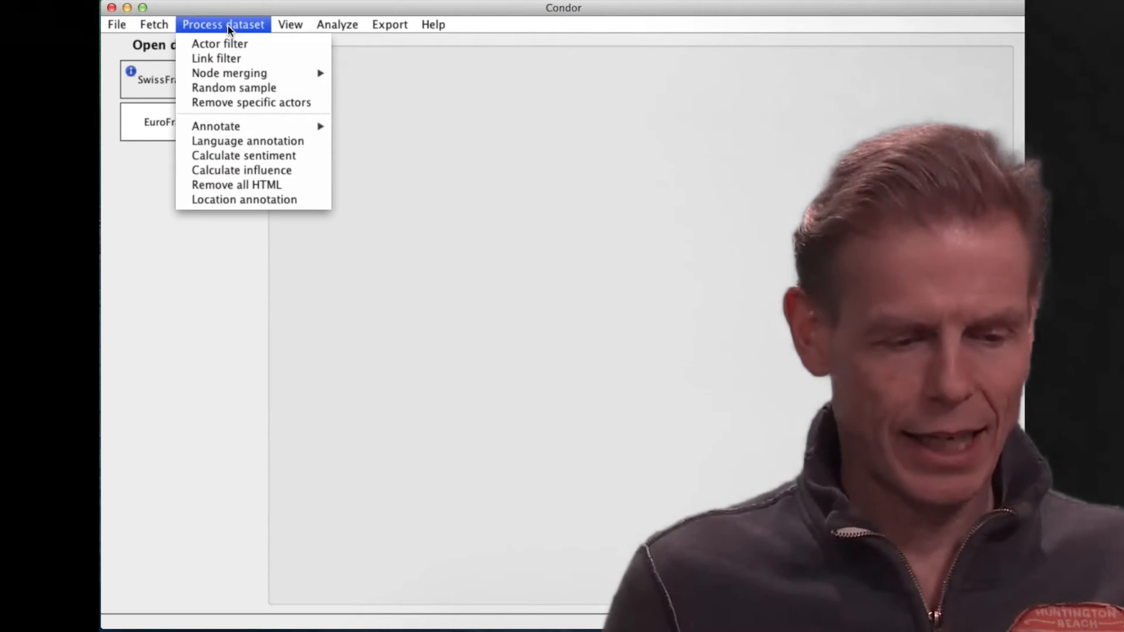
{"action": "left_click", "coordinate": [237, 156]}
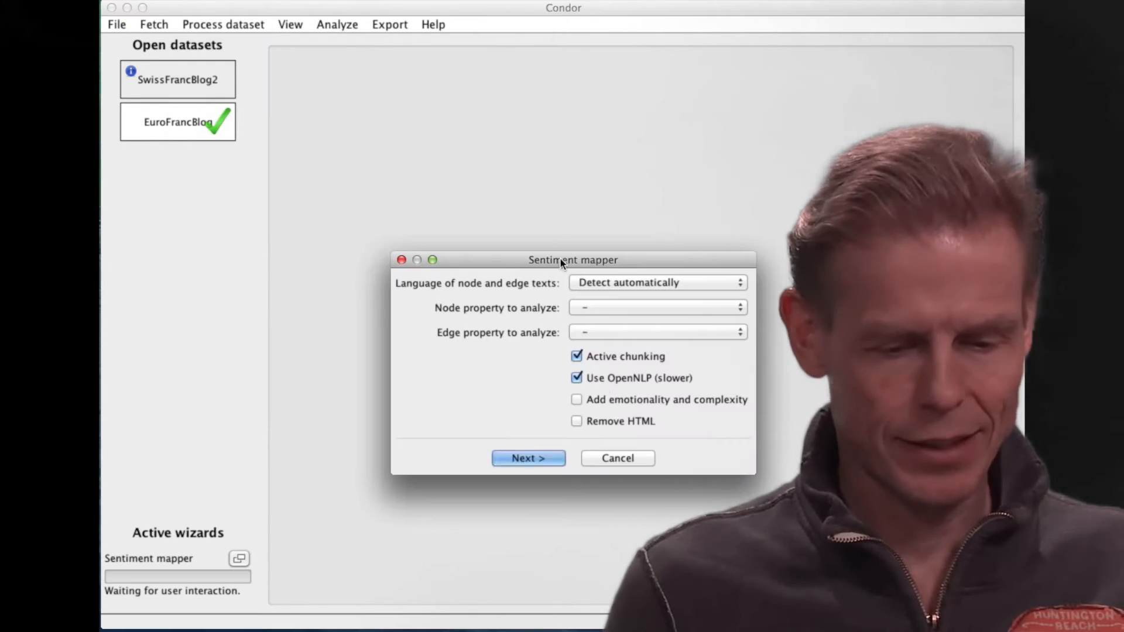
{"action": "left_click", "coordinate": [667, 307]}
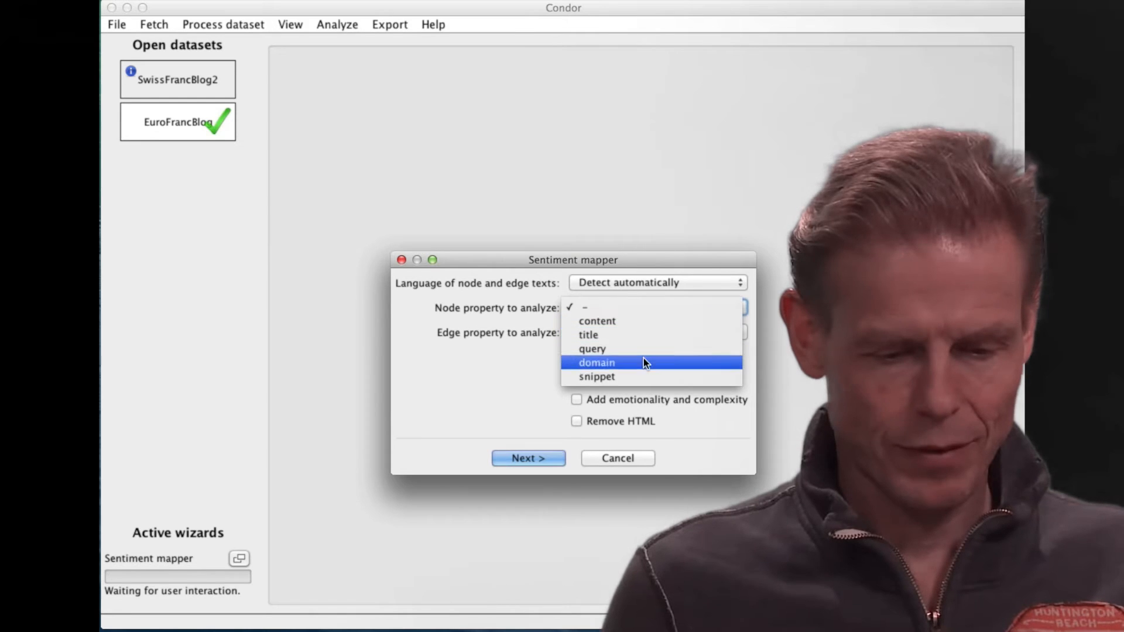
{"action": "left_click", "coordinate": [644, 377]}
{"action": "left_click", "coordinate": [533, 459]}
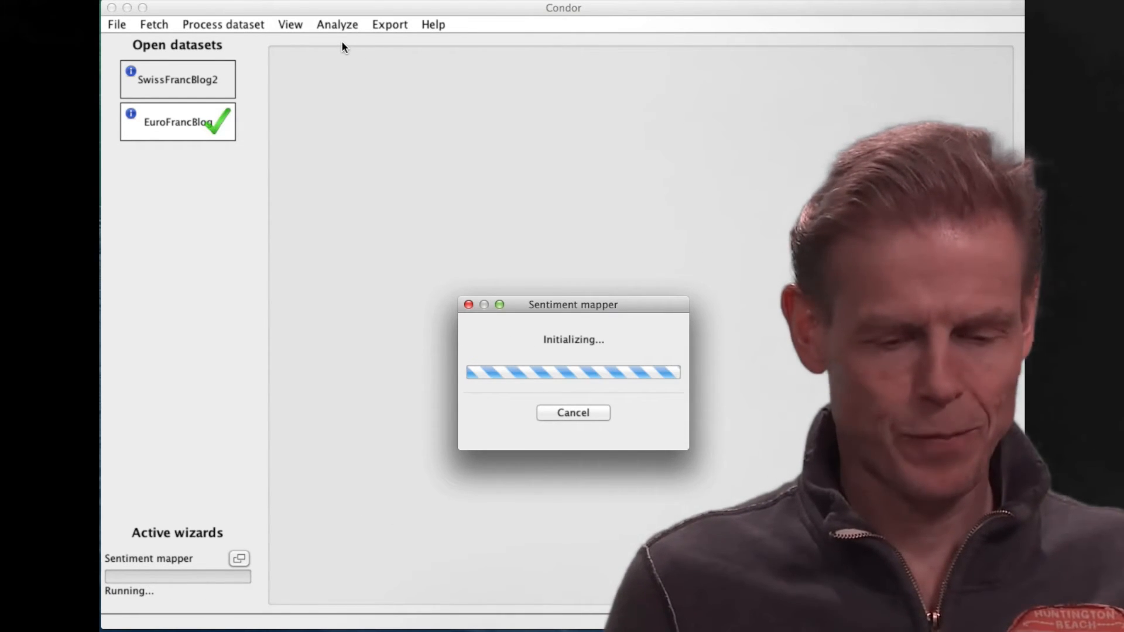
Create a word cloud view of the EuroFrancBlog dataset, examine its word sentiment colours, and close the view.
{"action": "left_click", "coordinate": [290, 25]}
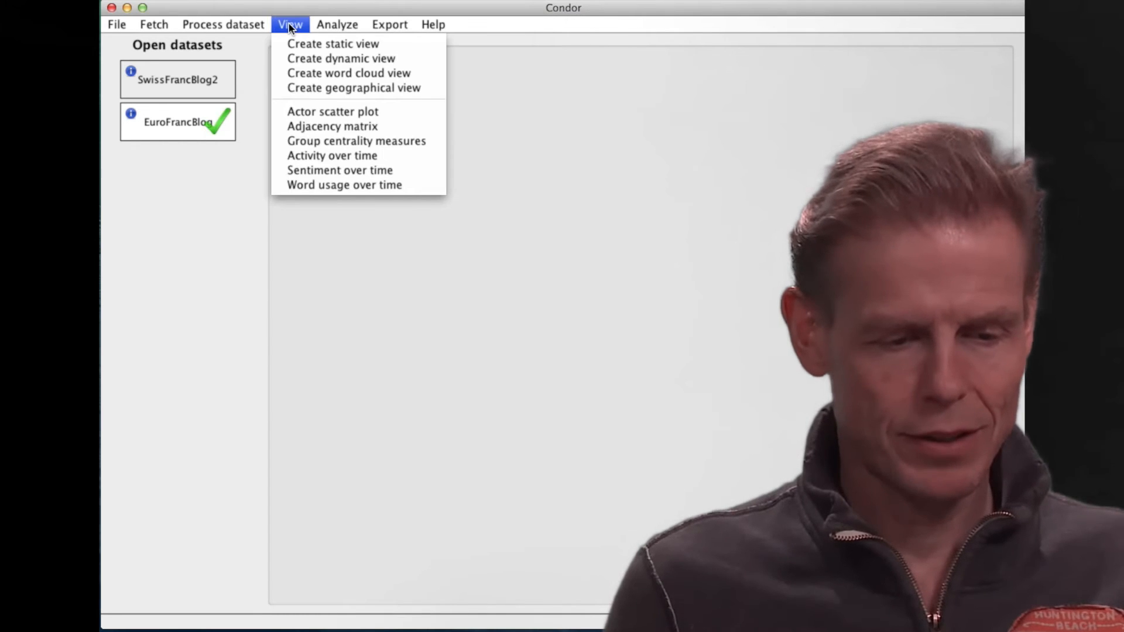
{"action": "left_click", "coordinate": [307, 74]}
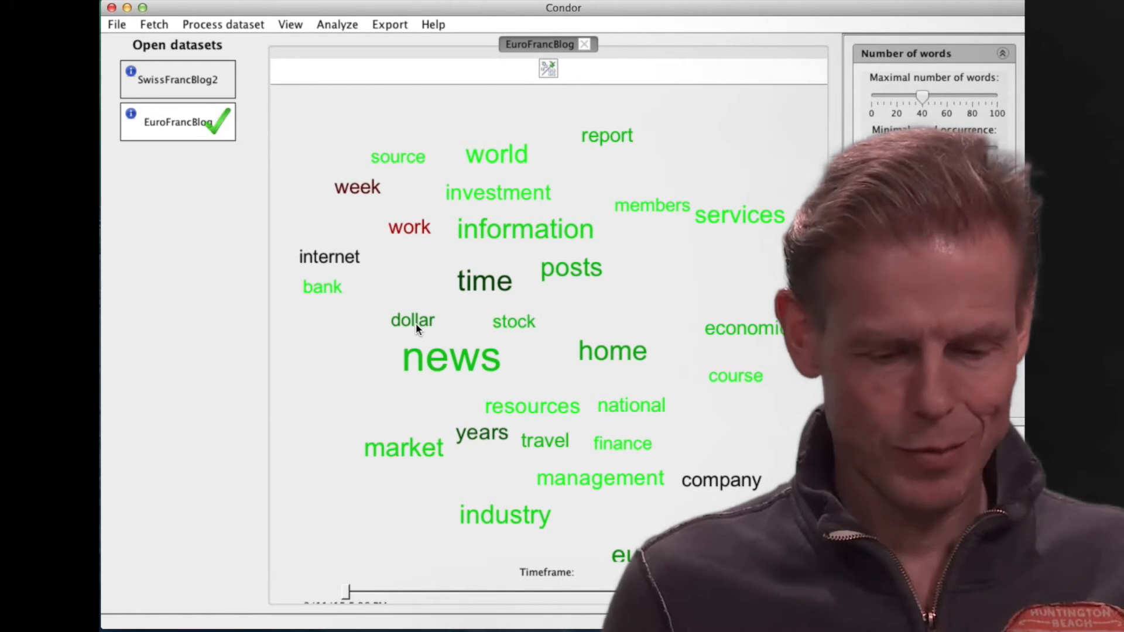
{"action": "left_click", "coordinate": [585, 44]}
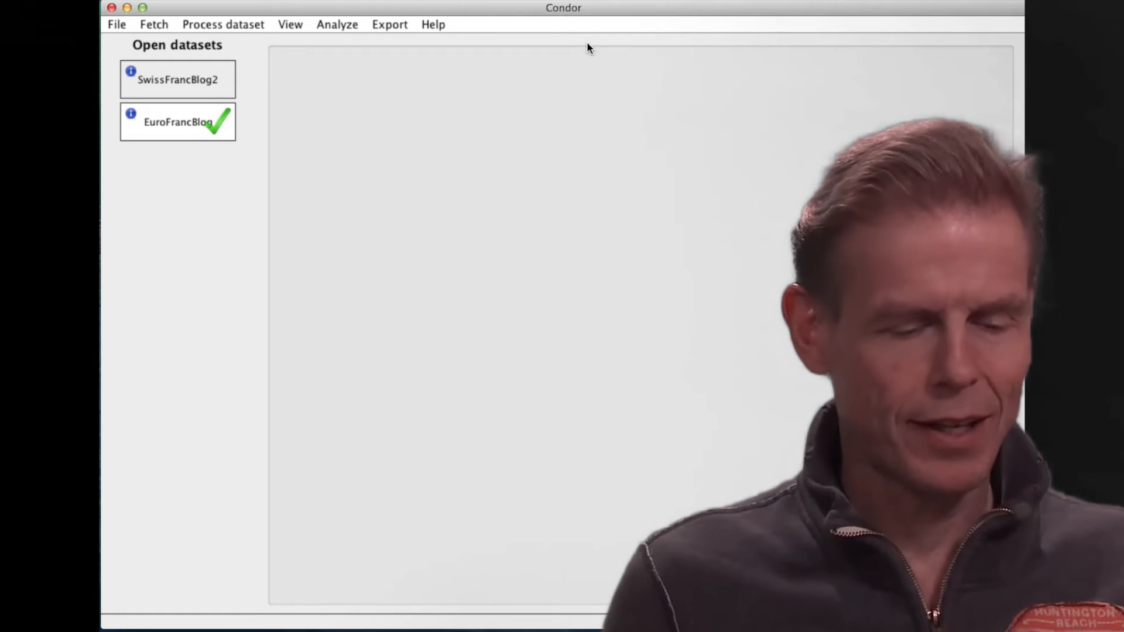
Start a dataset merge and select SwissFrancBlog2 and EuroFrancBlog as the datasets to combine.
{"action": "left_click", "coordinate": [151, 26]}
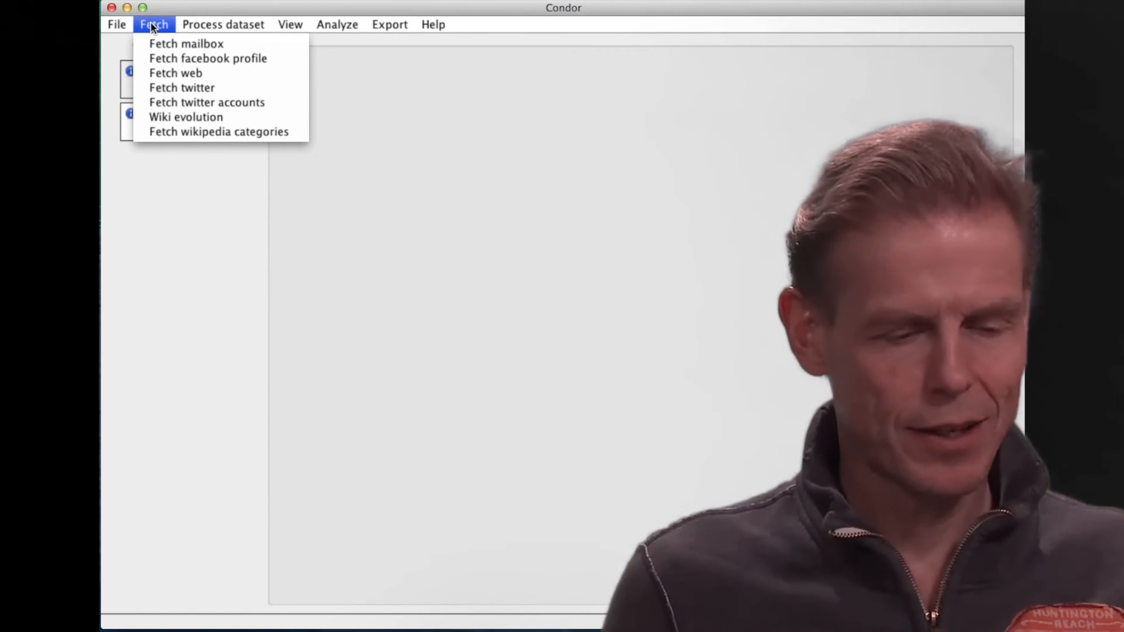
{"action": "mouse_move", "coordinate": [117, 25]}
{"action": "mouse_move", "coordinate": [119, 45]}
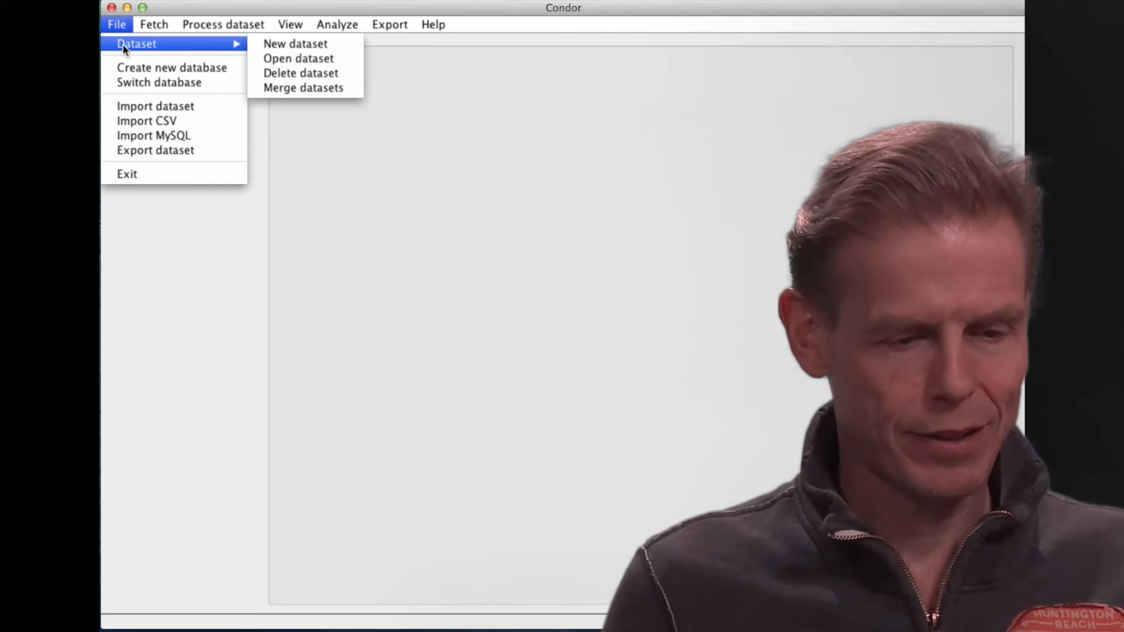
{"action": "left_click", "coordinate": [300, 89]}
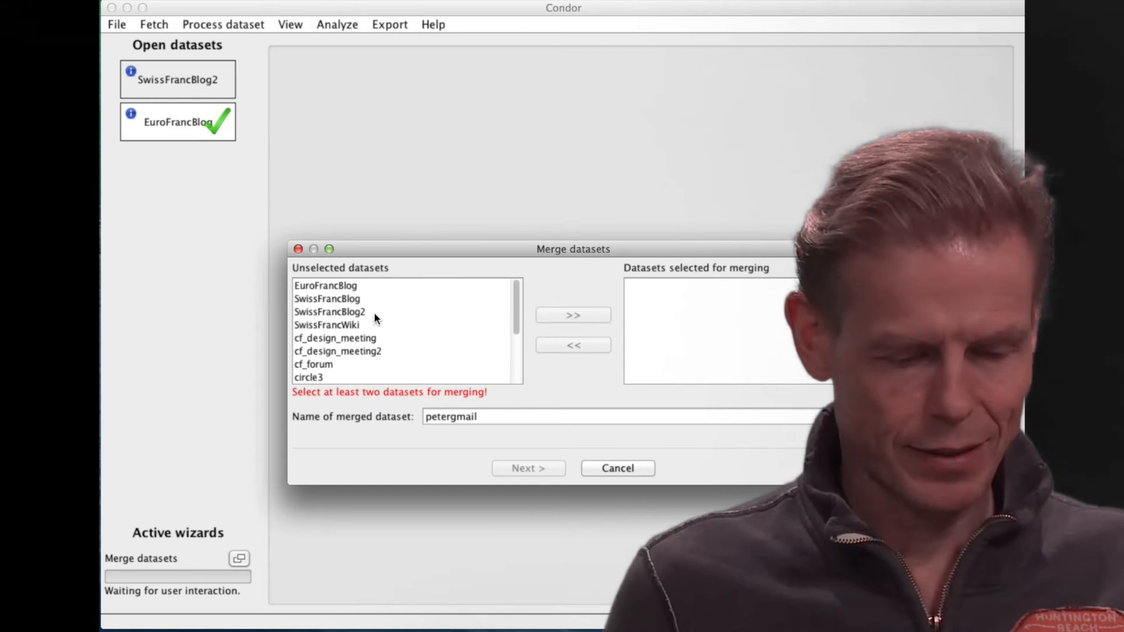
{"action": "left_click", "coordinate": [385, 308]}
{"action": "left_click", "coordinate": [576, 314]}
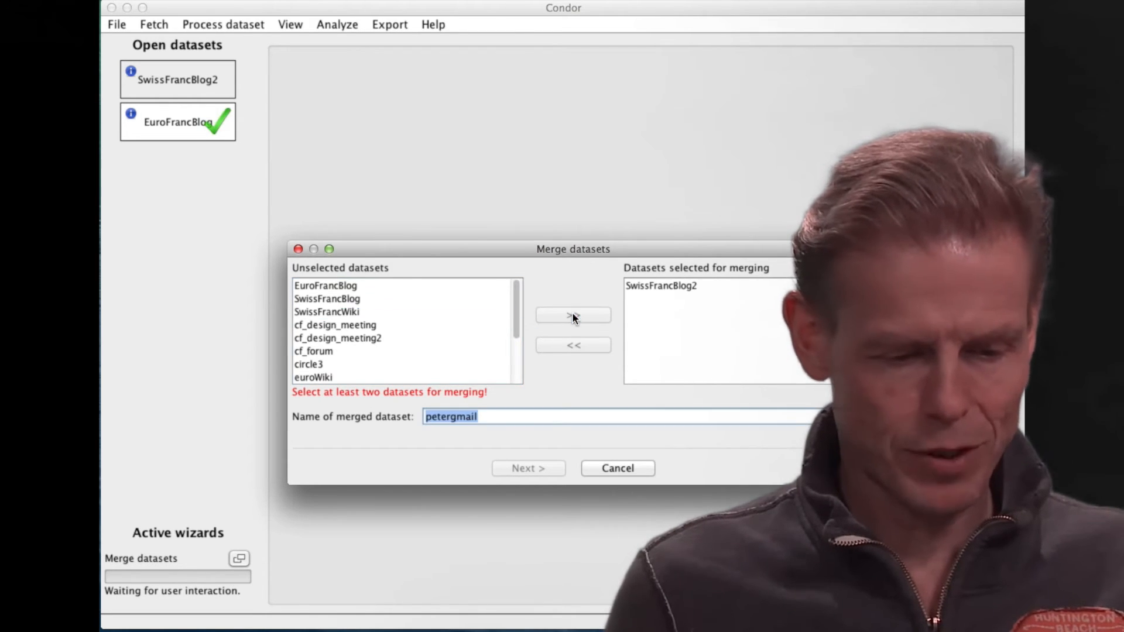
{"action": "left_click", "coordinate": [357, 287]}
{"action": "left_click", "coordinate": [588, 315]}
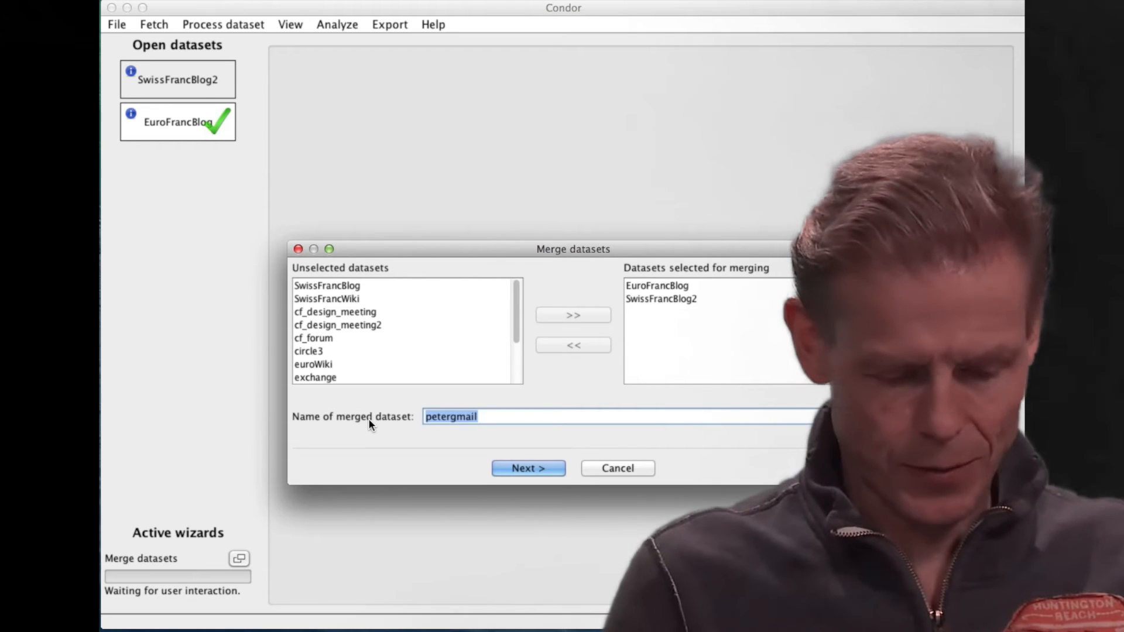
Name the merged dataset euroSwissFranc_Blogs and run the merge.
{"action": "type", "text": "euroS"}
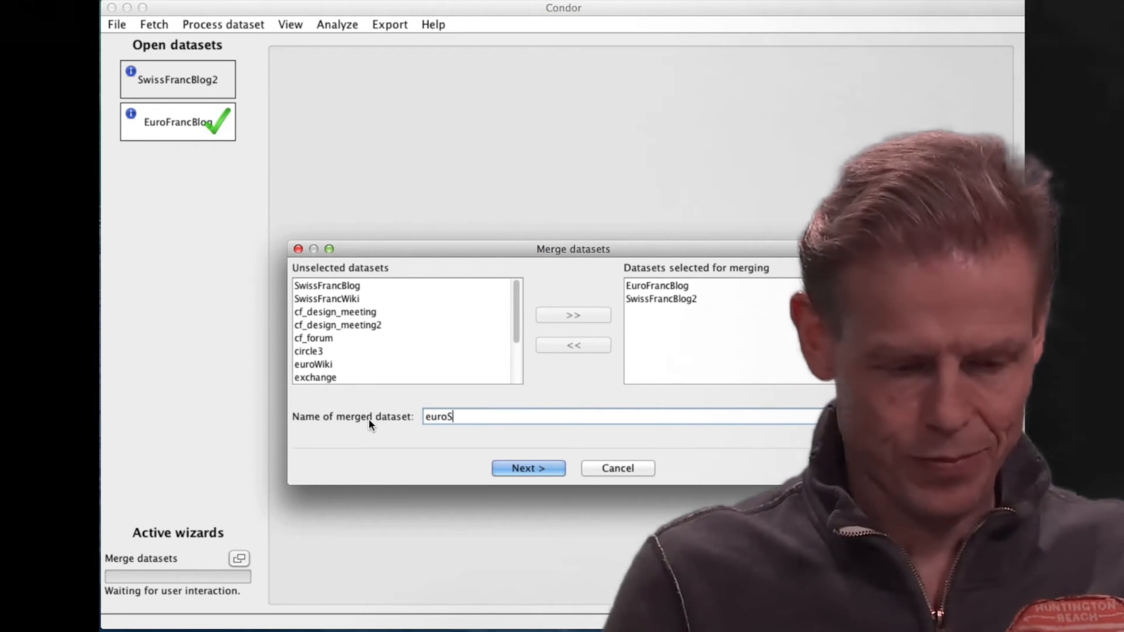
{"action": "type", "text": "wissF"}
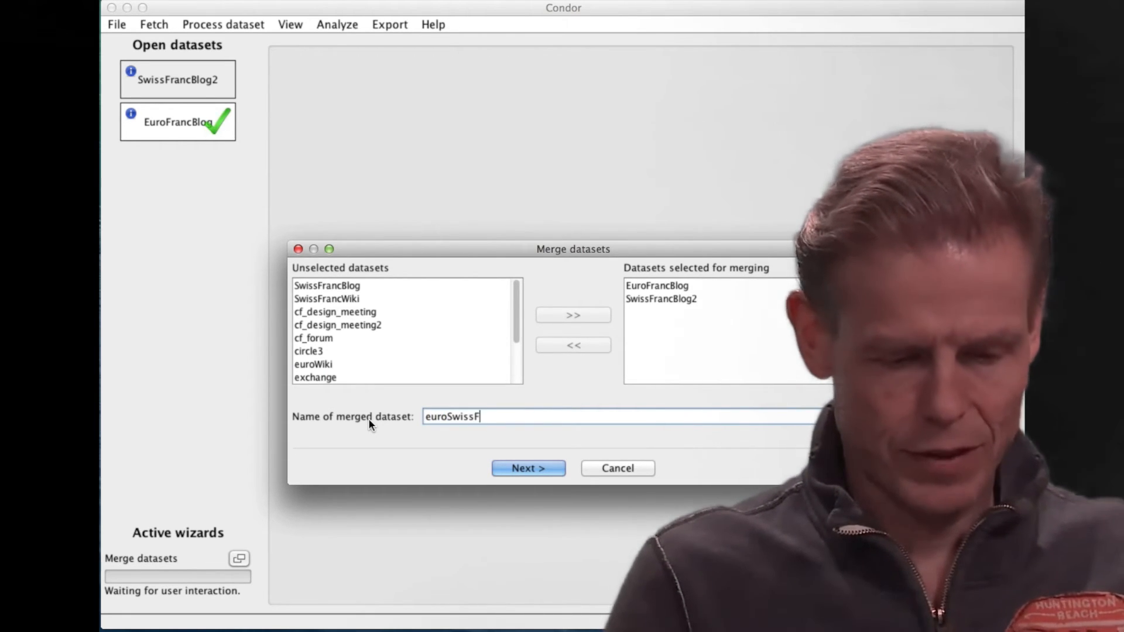
{"action": "type", "text": "ranc"}
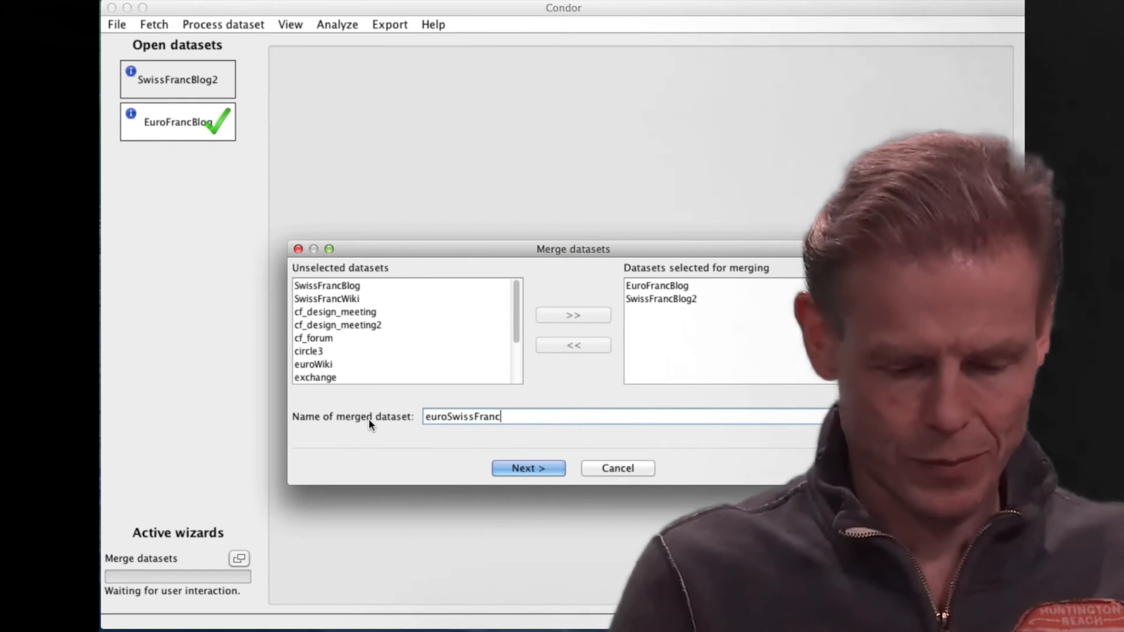
{"action": "type", "text": "_Blogs"}
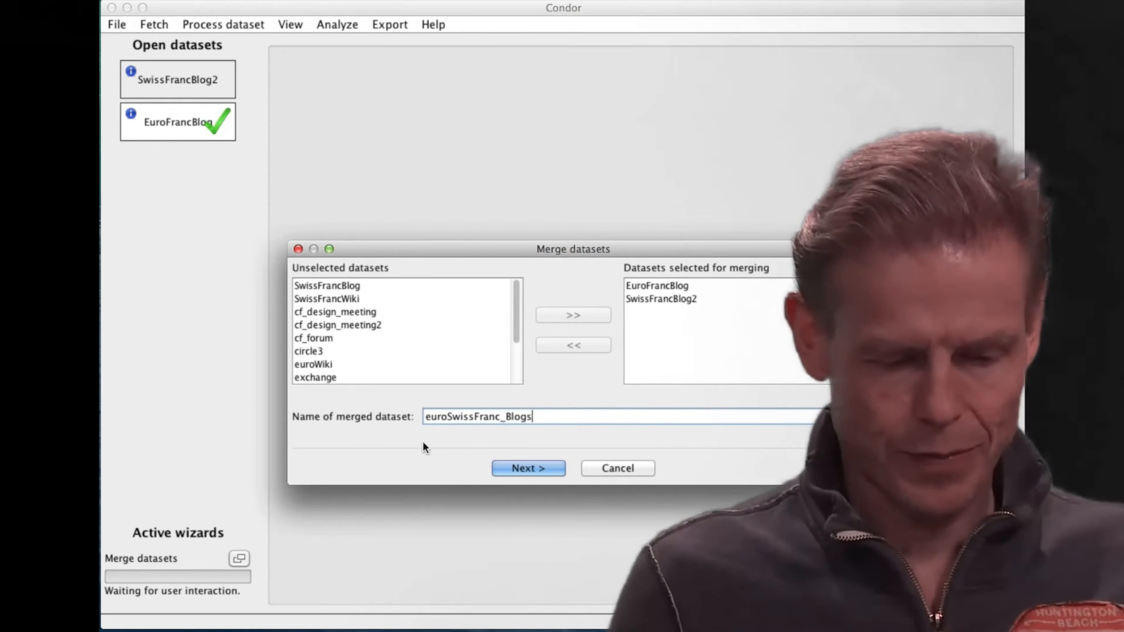
{"action": "left_click", "coordinate": [530, 468]}
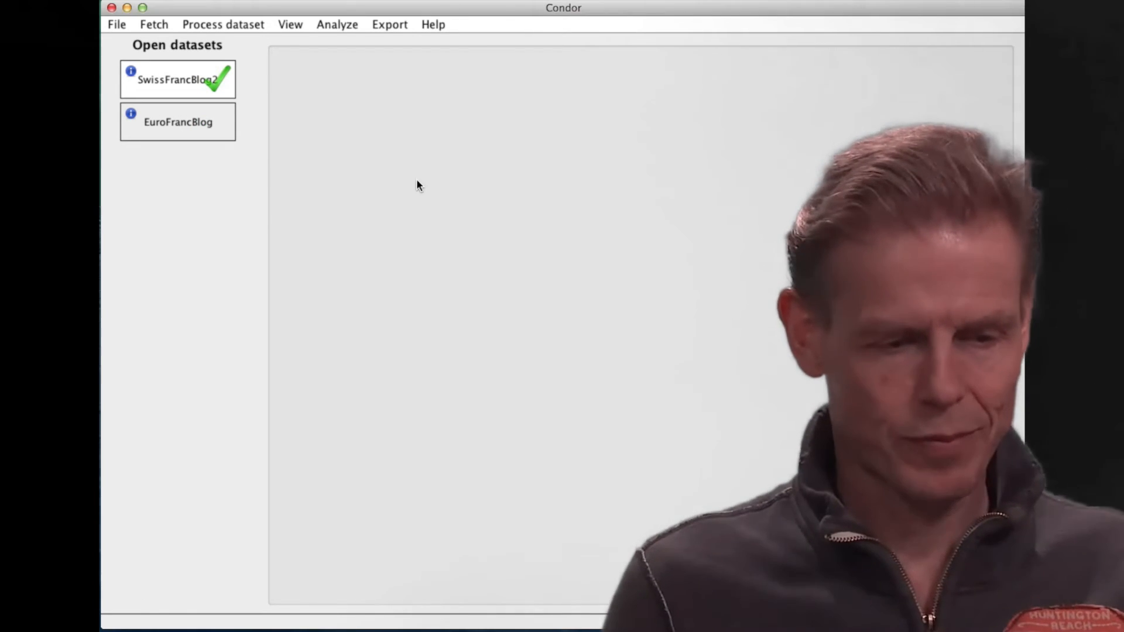
Open the euroSwissFranc_Blogs dataset, loading both the Query and Web page actor types with all 417 actors.
{"action": "left_click", "coordinate": [293, 25]}
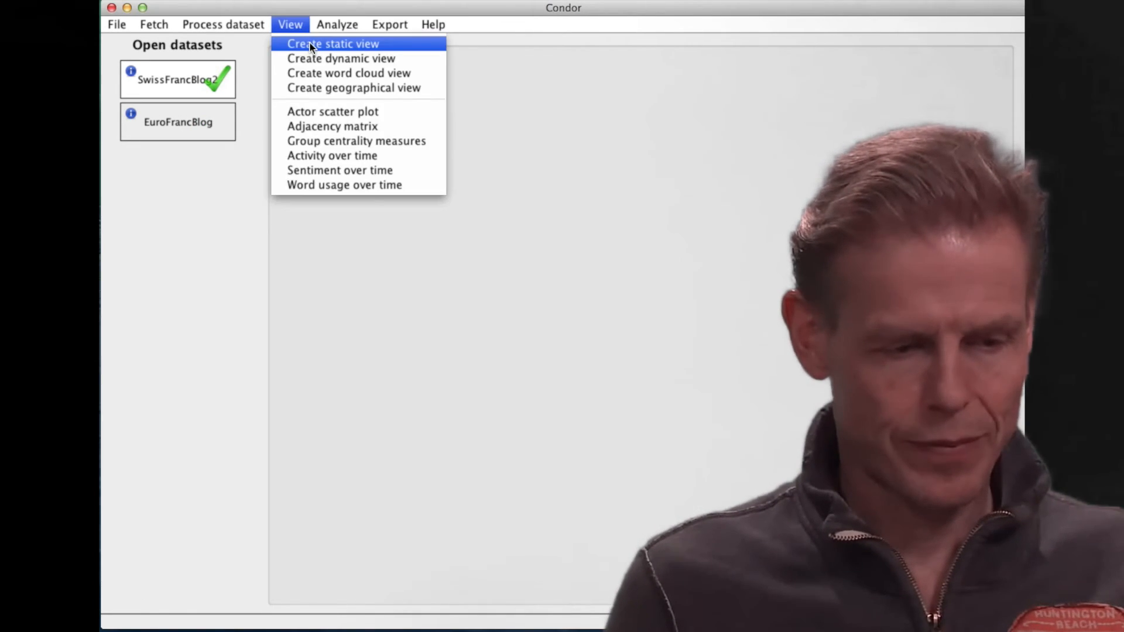
{"action": "mouse_move", "coordinate": [110, 23]}
{"action": "mouse_move", "coordinate": [115, 43]}
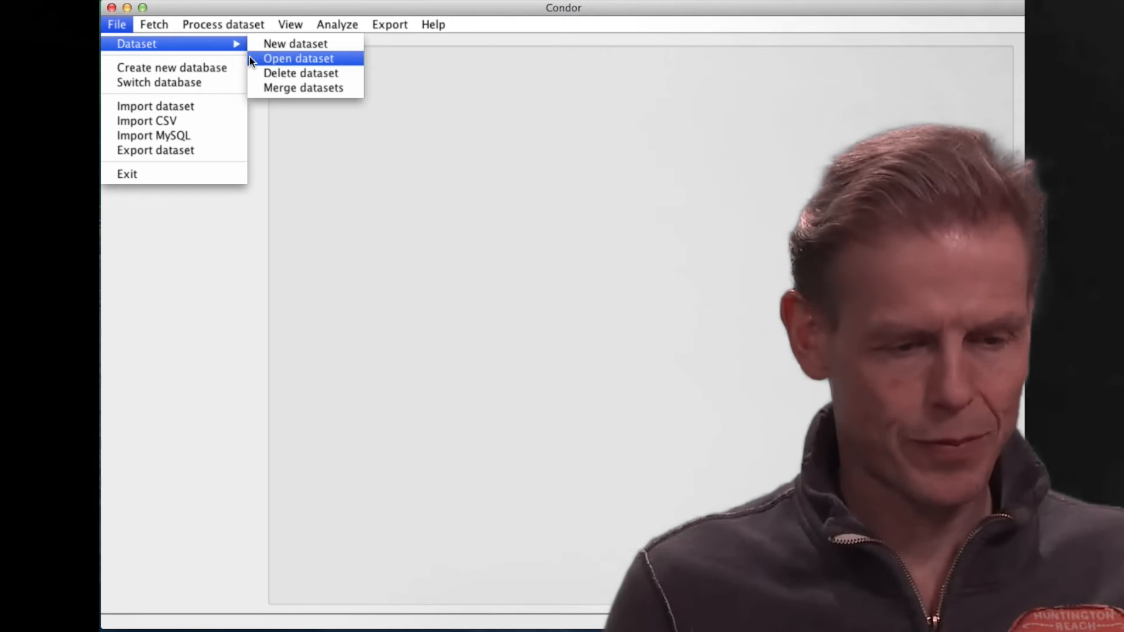
{"action": "left_click", "coordinate": [269, 59]}
{"action": "left_click", "coordinate": [525, 423]}
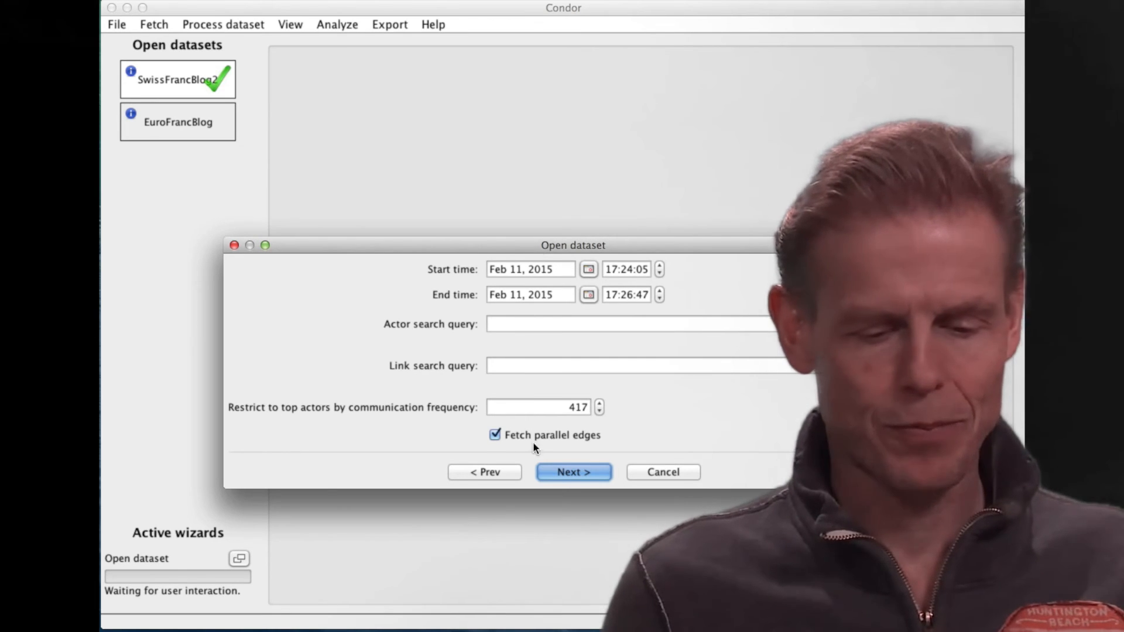
{"action": "left_click", "coordinate": [567, 472]}
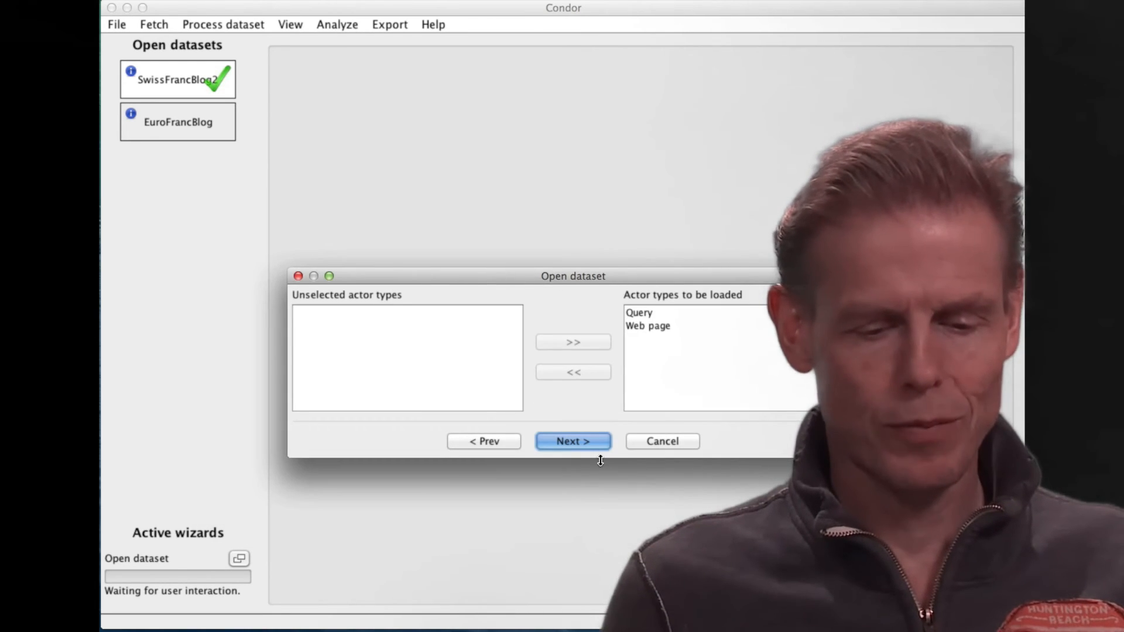
{"action": "left_click", "coordinate": [588, 441]}
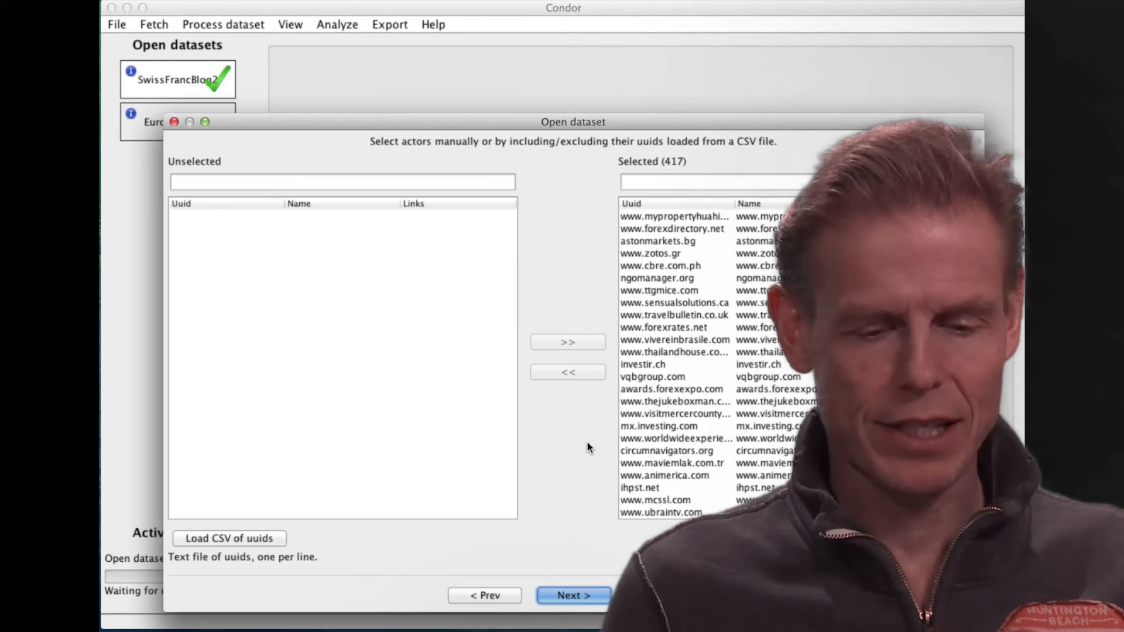
{"action": "left_click", "coordinate": [585, 595]}
Create a static view of the euroSwissFranc_Blogs dataset and color its nodes by original dataset.
{"action": "left_click", "coordinate": [290, 25]}
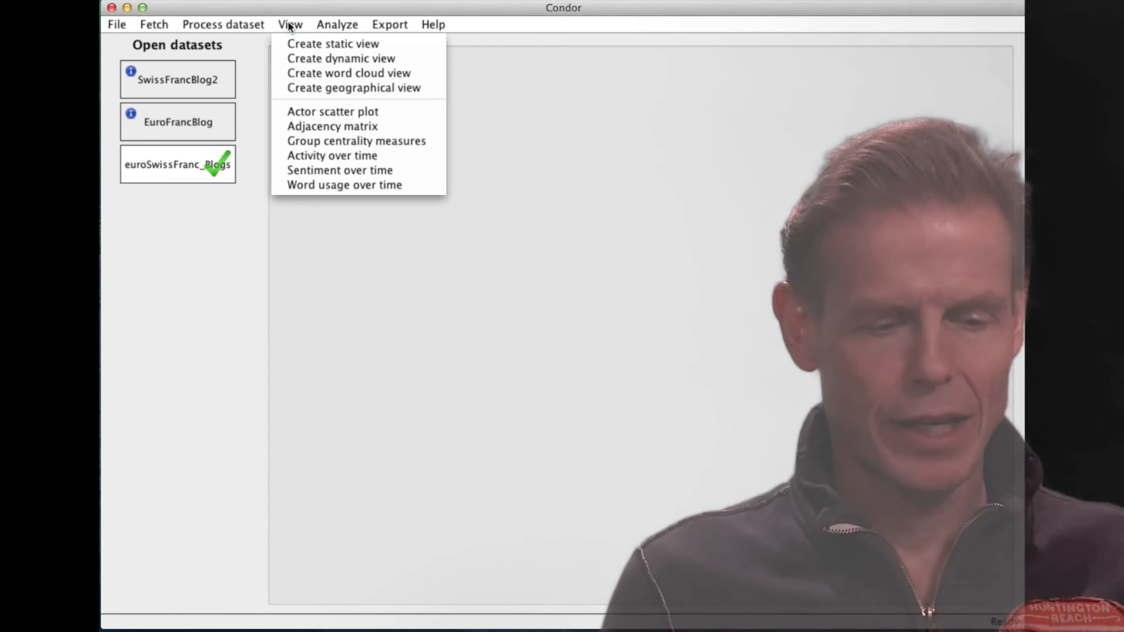
{"action": "left_click", "coordinate": [289, 40]}
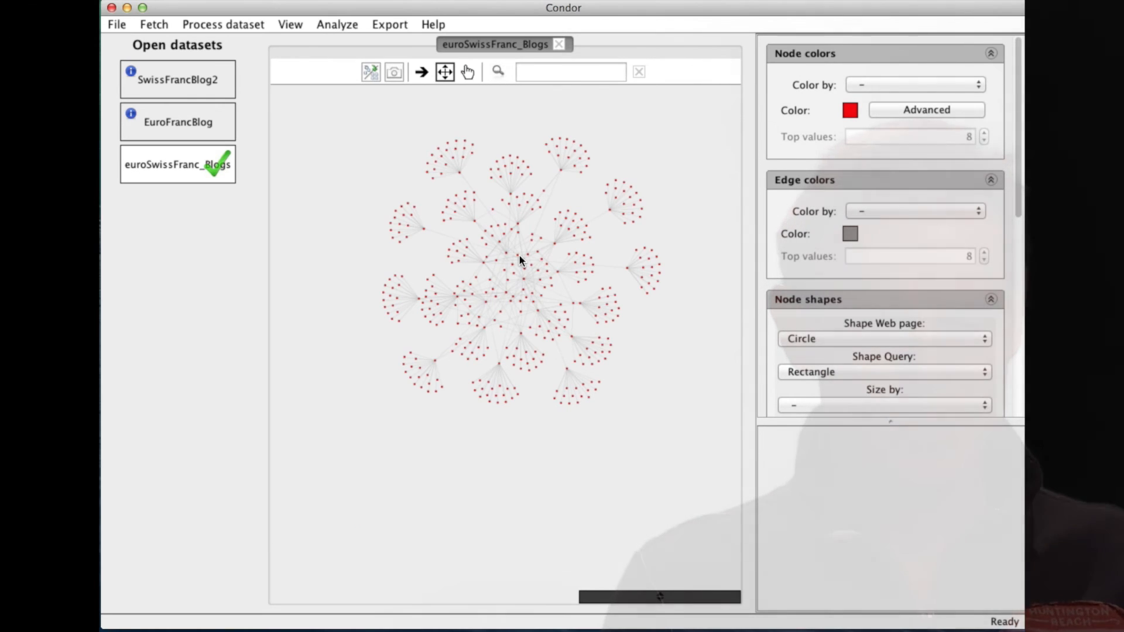
{"action": "left_click", "coordinate": [890, 85]}
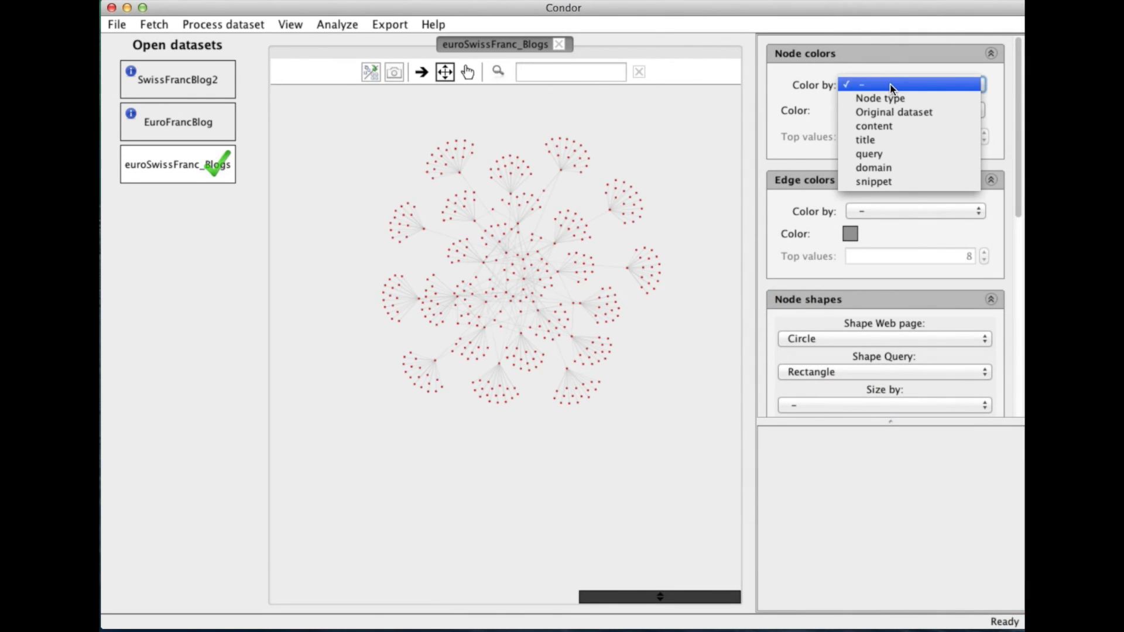
{"action": "left_click", "coordinate": [892, 112]}
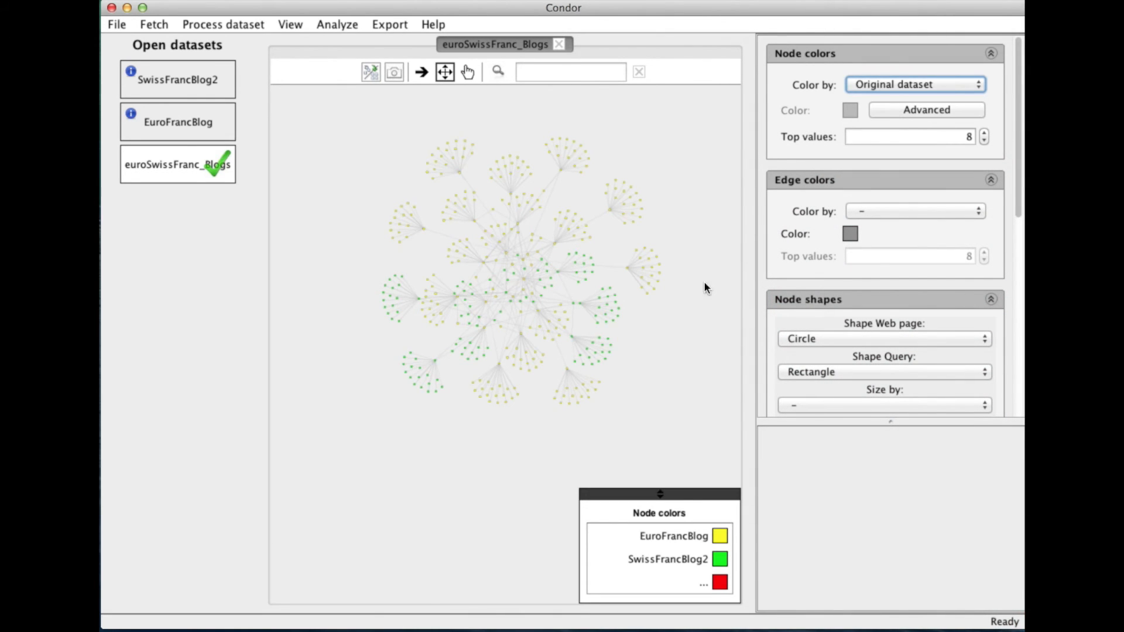
{"action": "scroll", "coordinate": [660, 343], "scroll_direction": "up", "scroll_amount": 3}
{"action": "left_click_drag", "start_coordinate": [534, 326], "coordinate": [634, 350]}
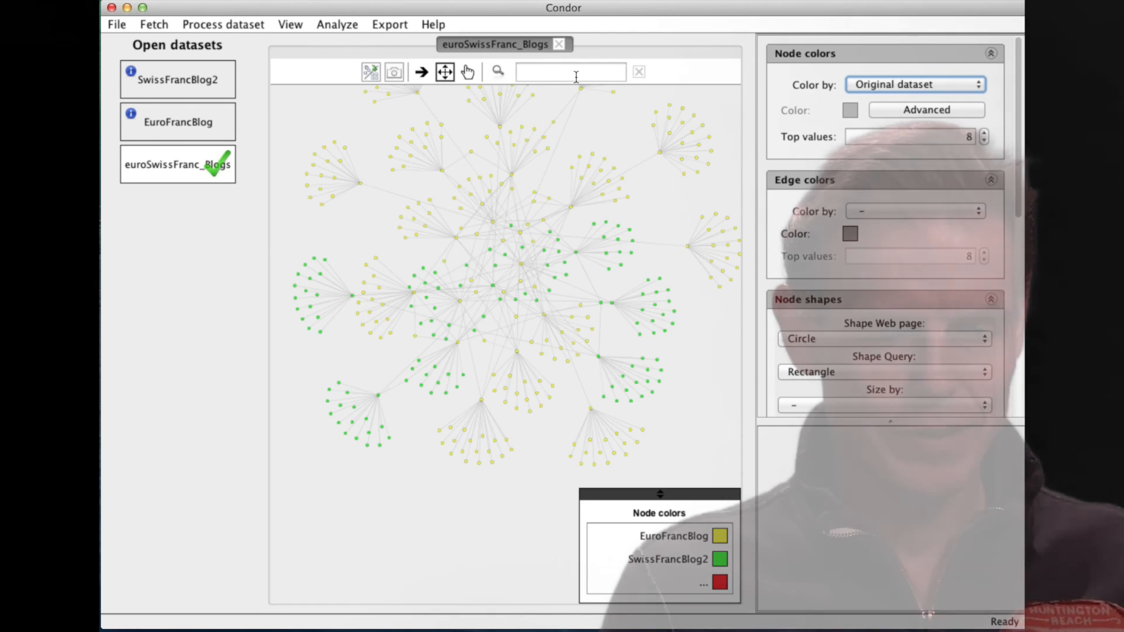
Compute centrality annotations for the euroSwissFranc_Blogs dataset.
{"action": "left_click", "coordinate": [223, 24]}
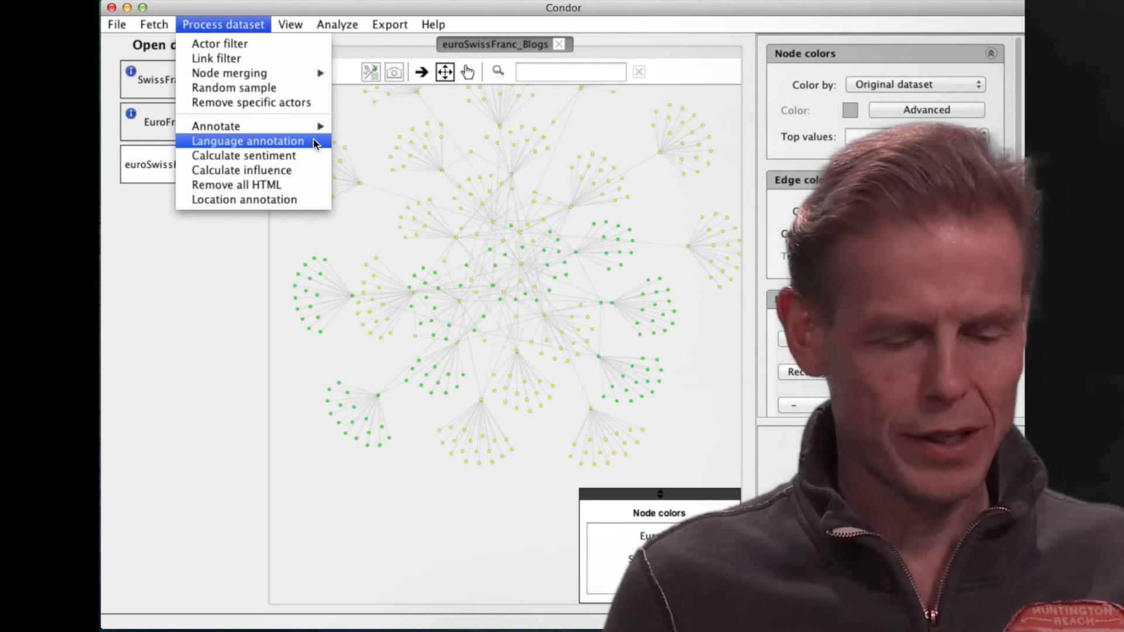
{"action": "mouse_move", "coordinate": [319, 126]}
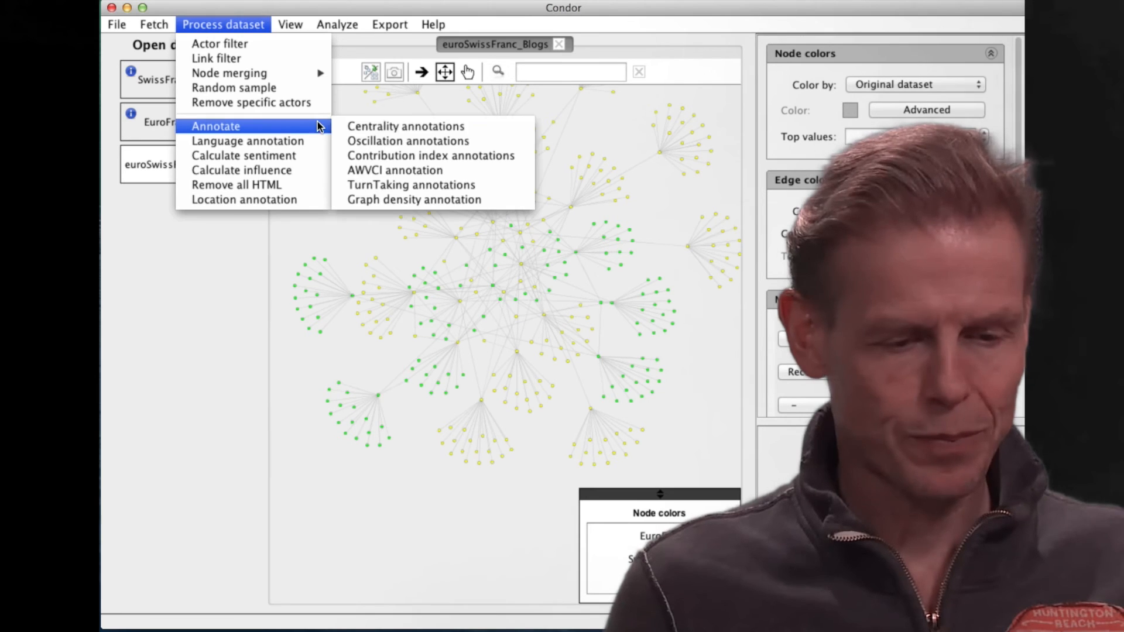
{"action": "left_click", "coordinate": [382, 127]}
{"action": "left_click", "coordinate": [539, 440]}
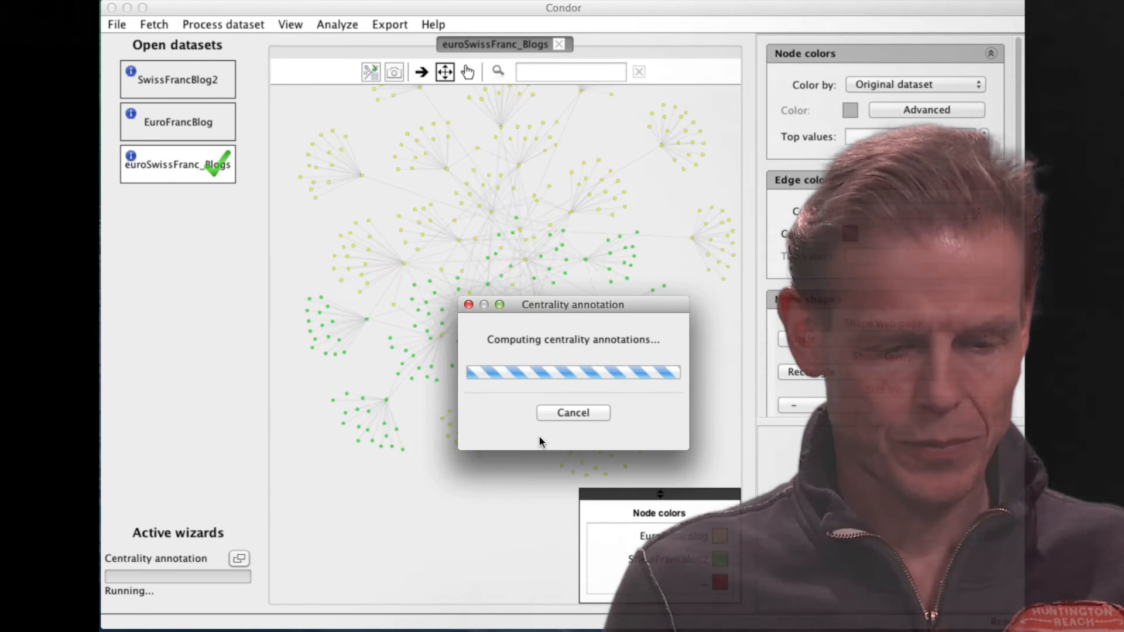
Size the network nodes by betweenness centrality, with a size range from about 6 to about 128.
{"action": "left_click", "coordinate": [908, 405]}
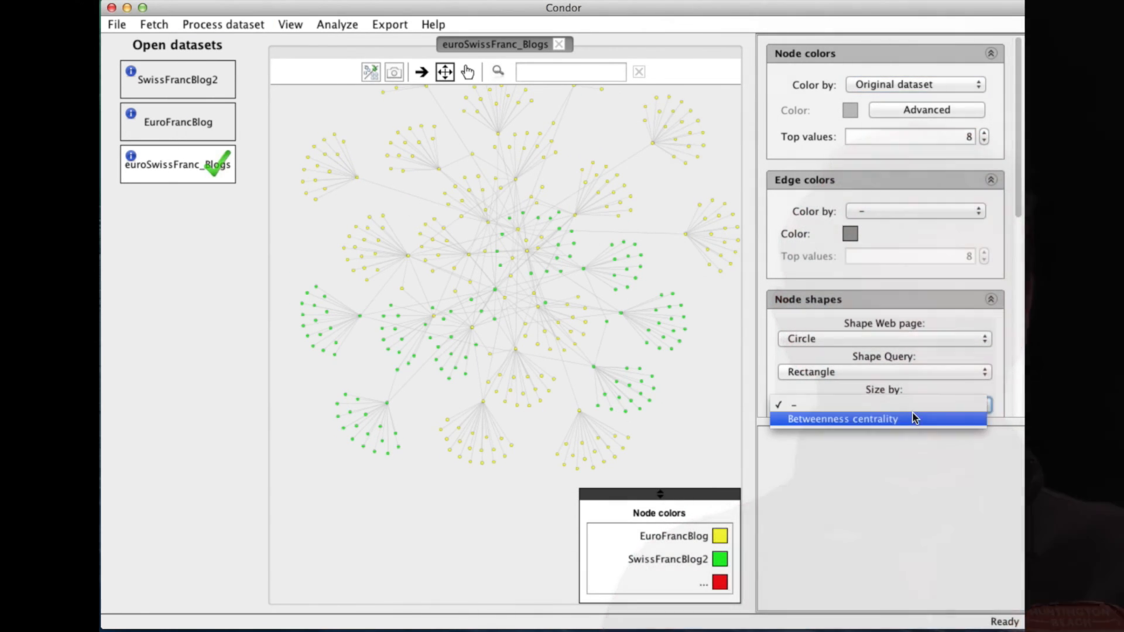
{"action": "left_click", "coordinate": [913, 419]}
{"action": "mouse_move", "coordinate": [519, 233]}
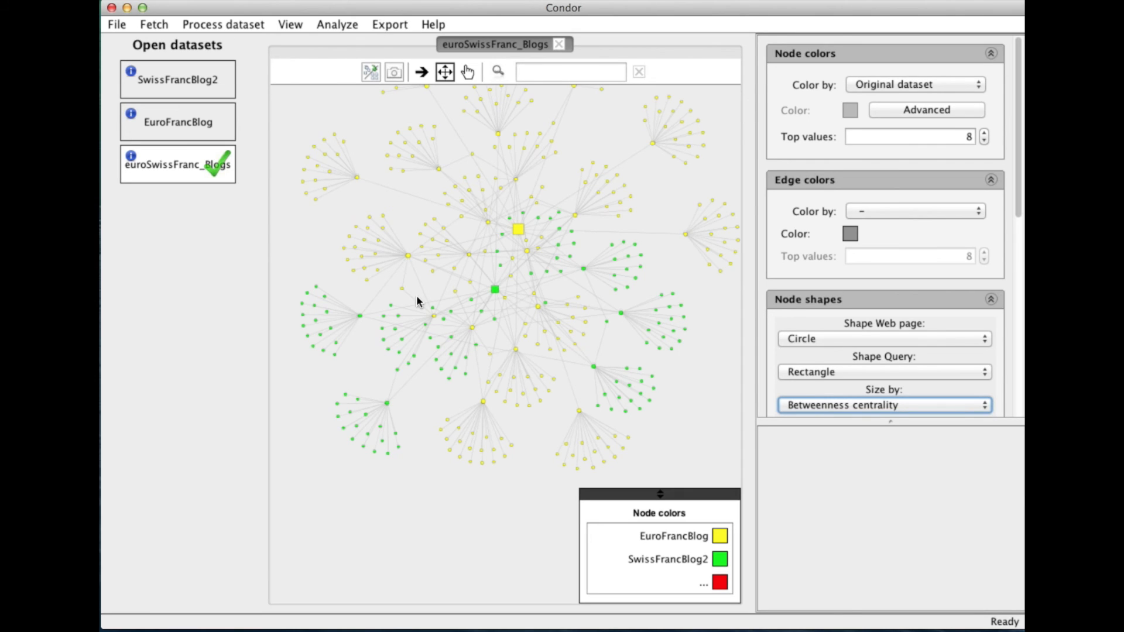
{"action": "scroll", "coordinate": [986, 275], "scroll_direction": "down", "scroll_amount": 10}
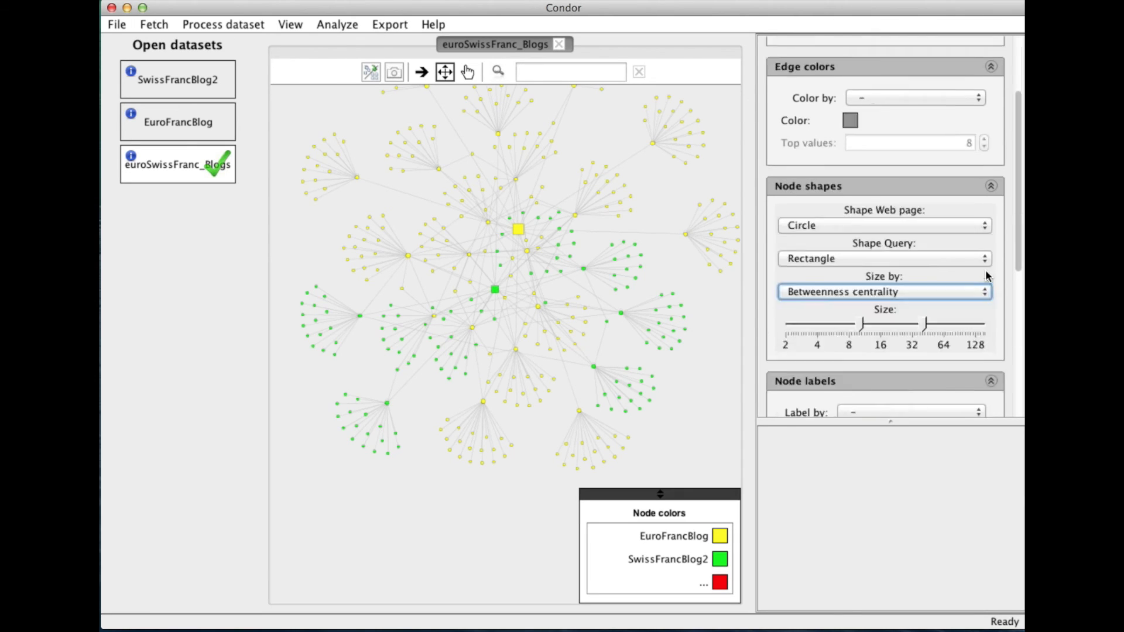
{"action": "key", "text": "Tab"}
{"action": "scroll", "coordinate": [987, 275], "scroll_direction": "up", "scroll_amount": 10}
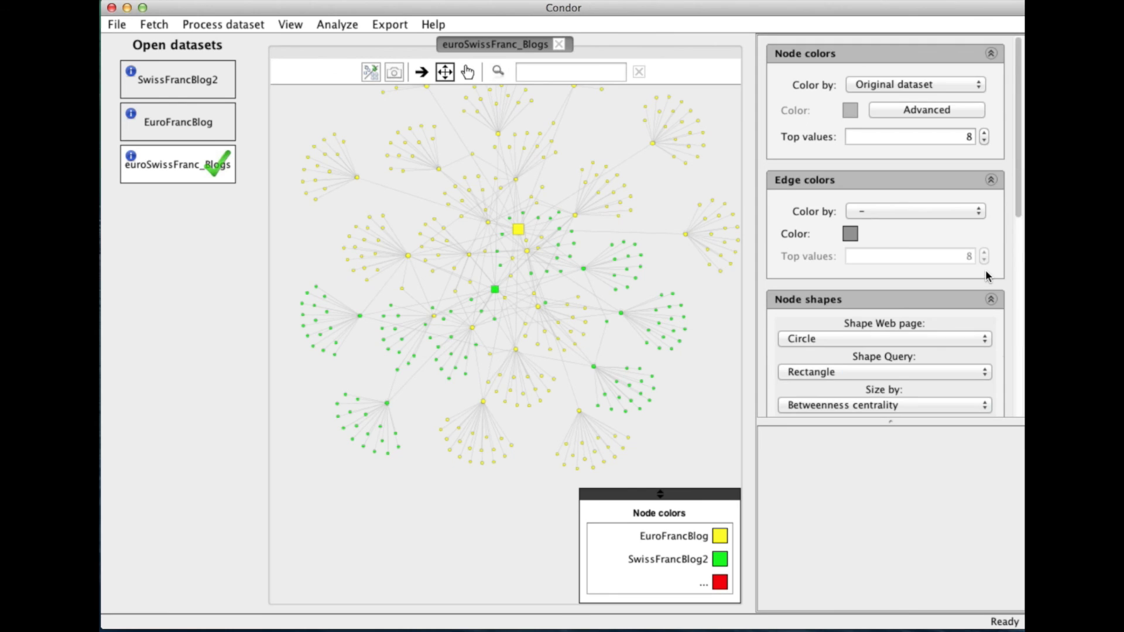
{"action": "scroll", "coordinate": [987, 275], "scroll_direction": "down", "scroll_amount": 3}
{"action": "left_click", "coordinate": [977, 368]}
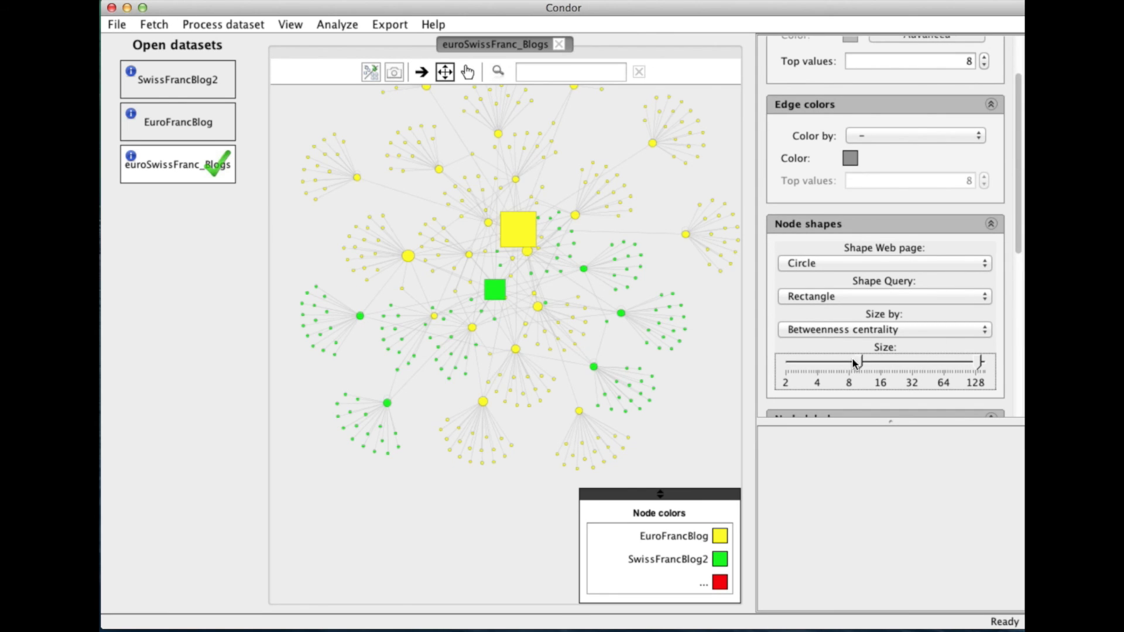
{"action": "left_click_drag", "start_coordinate": [831, 359], "coordinate": [838, 358]}
Inspect the properties of the main web page hub nodes from both original datasets in the merged network.
{"action": "mouse_move", "coordinate": [407, 256]}
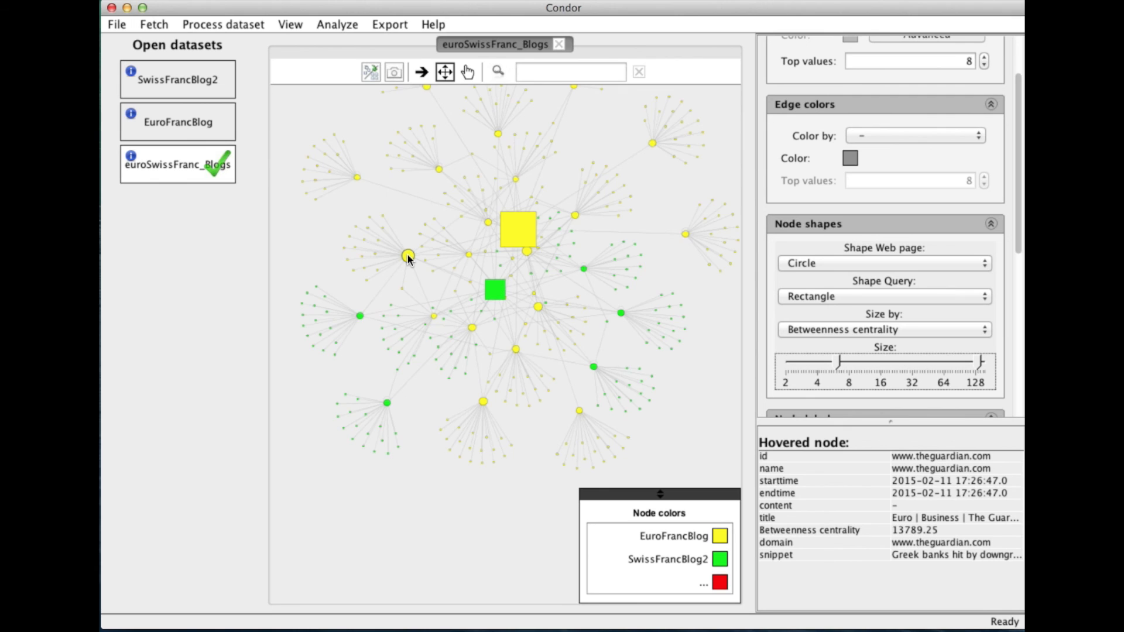
{"action": "left_click_drag", "start_coordinate": [433, 280], "coordinate": [458, 353]}
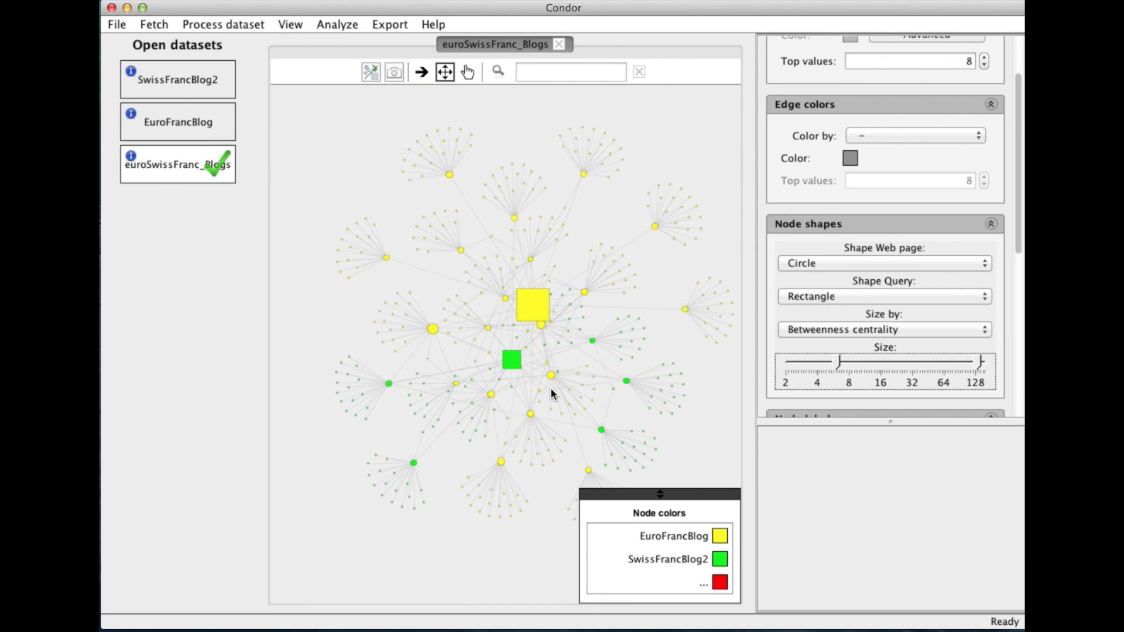
{"action": "mouse_move", "coordinate": [390, 385]}
{"action": "mouse_move", "coordinate": [627, 380]}
{"action": "mouse_move", "coordinate": [655, 226]}
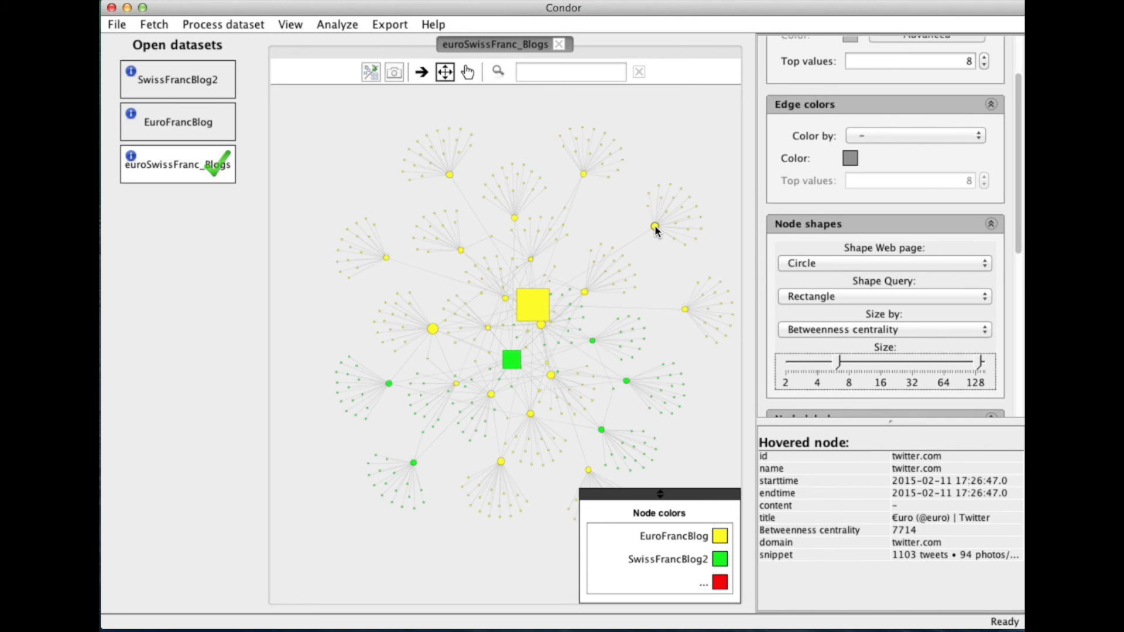